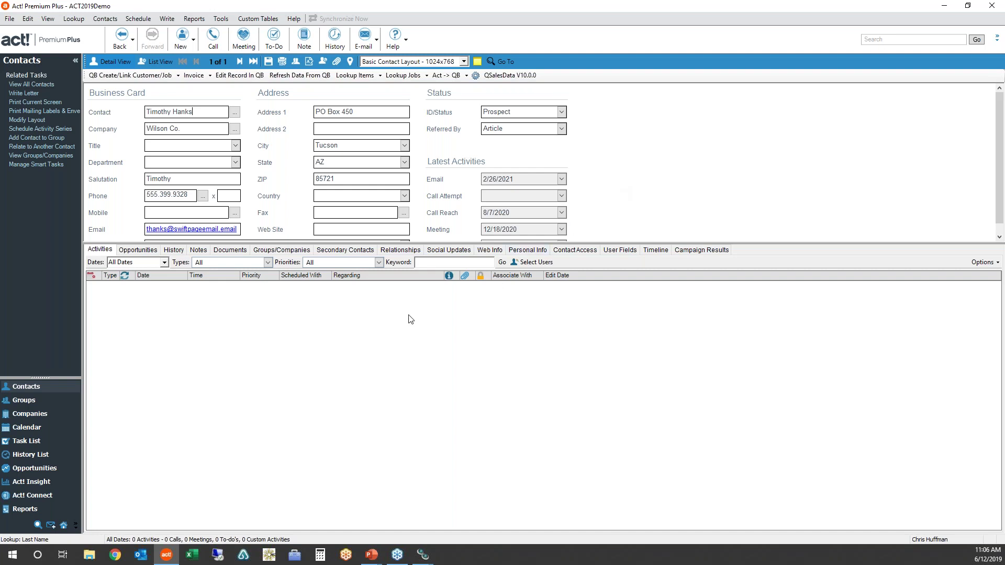
- Open the opportunity records and set the framing facility opportunity's stage to Needs Assessment within the CHT1 Sales process
click(22, 468)
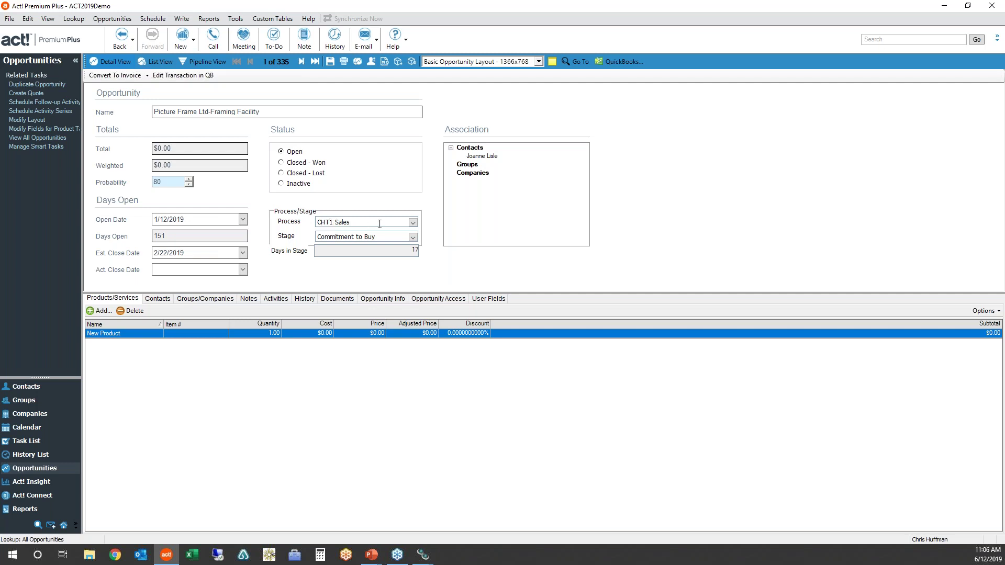
click(414, 223)
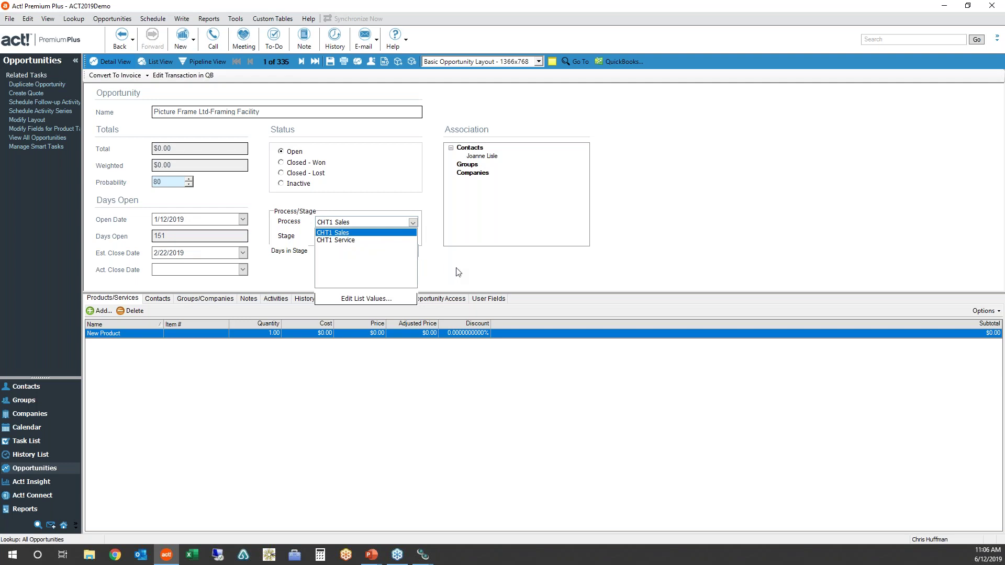
click(440, 260)
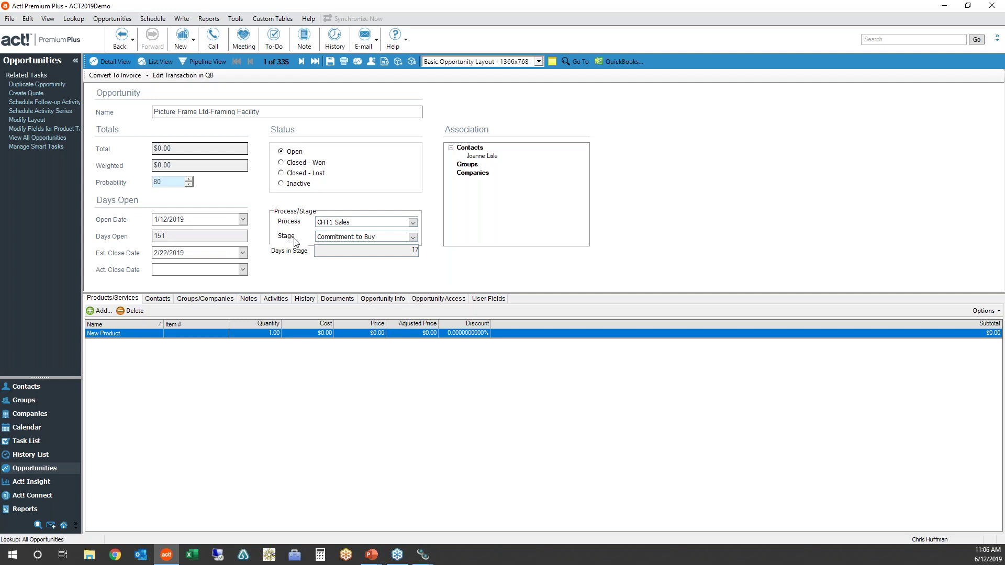
click(413, 238)
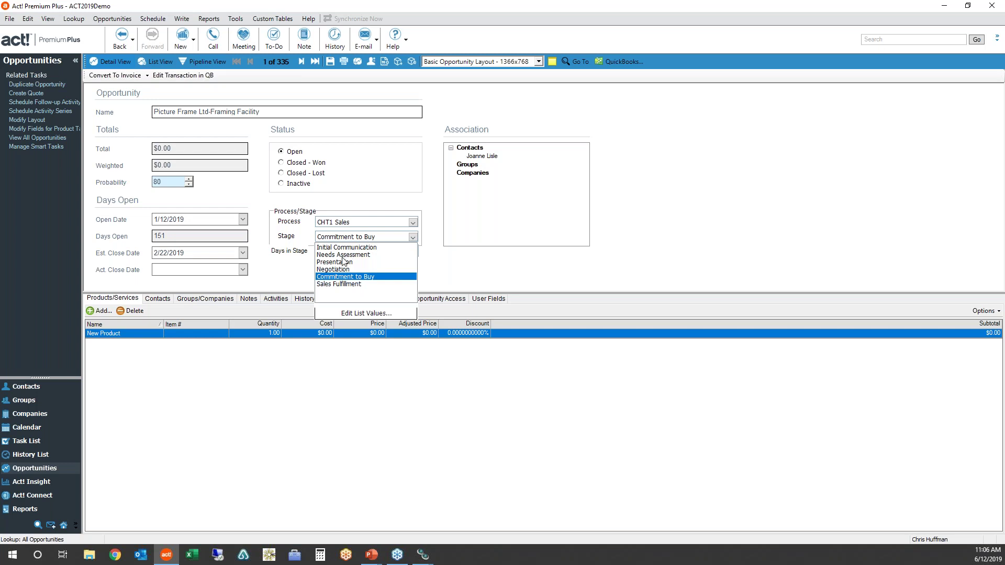
click(347, 255)
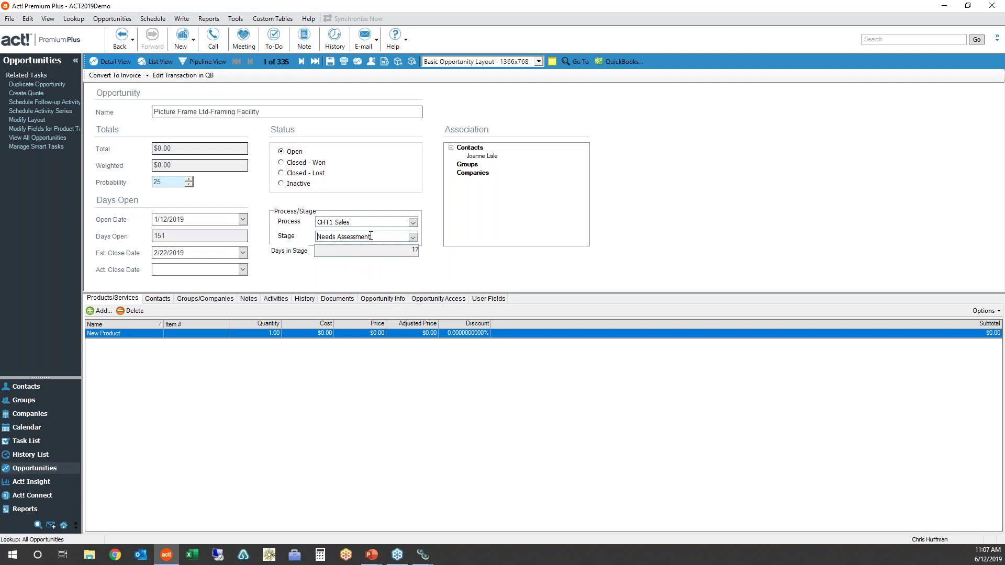
click(413, 238)
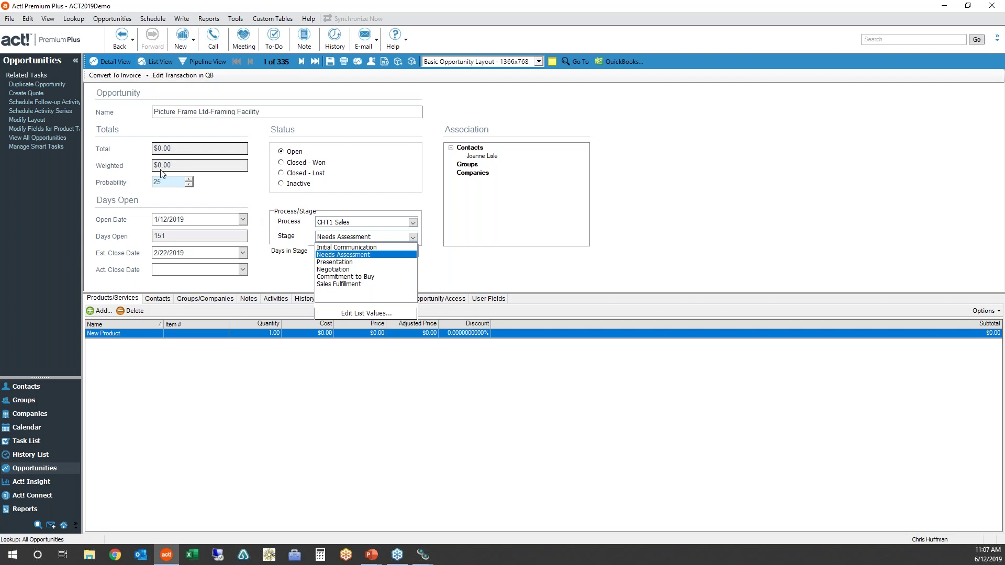
click(240, 189)
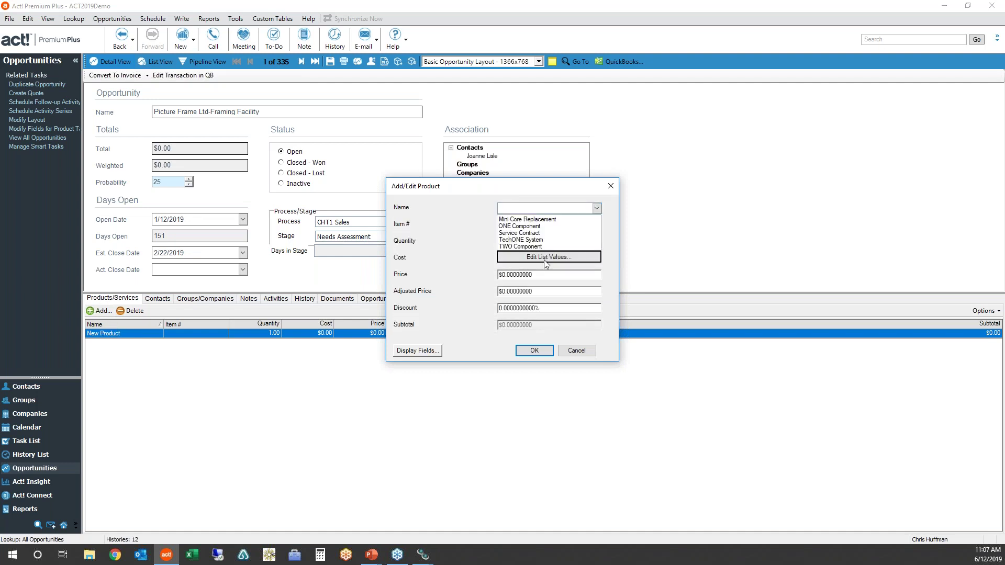
- Review the managed product list from the product entry form, and cancel both without adding a product
click(545, 261)
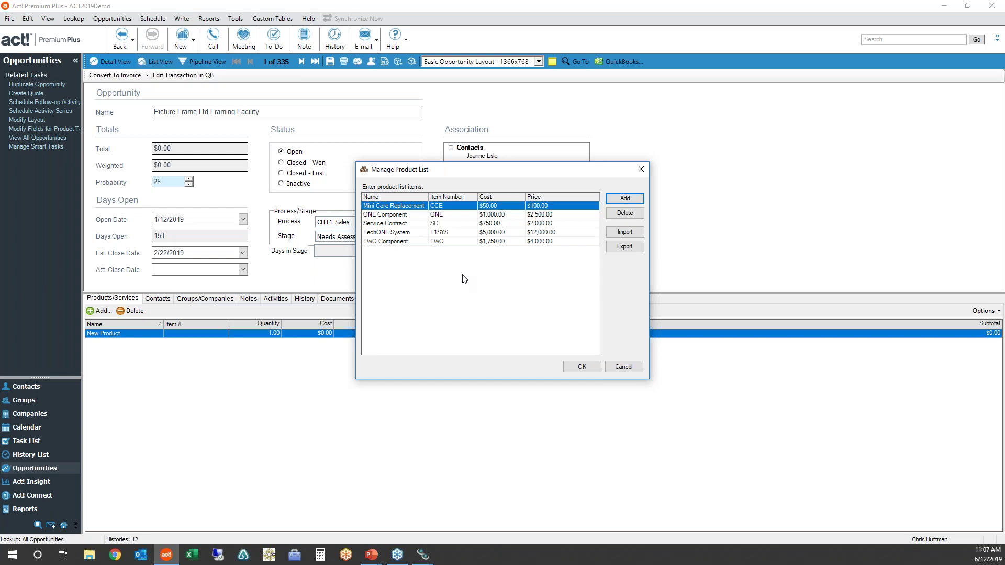
click(625, 372)
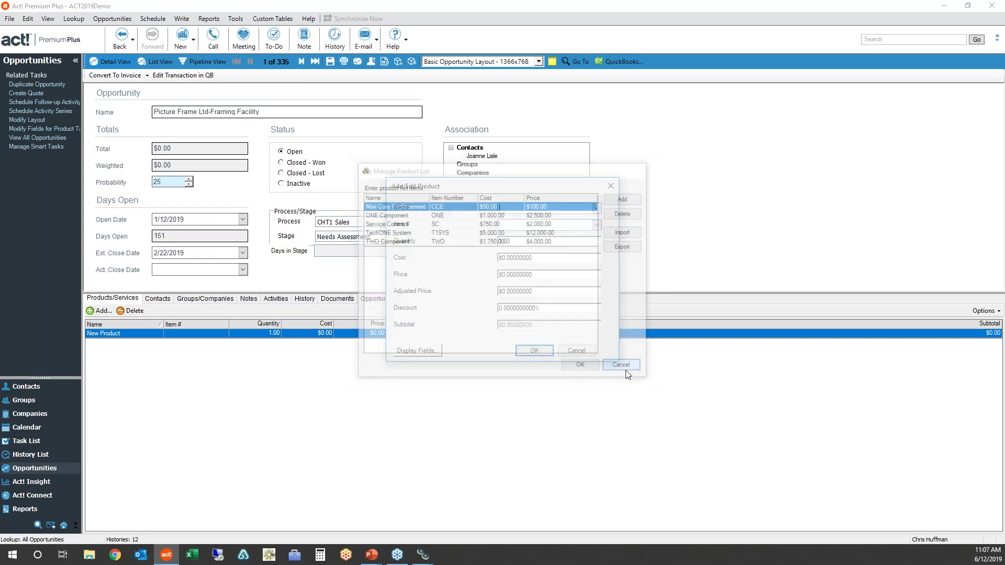
click(577, 350)
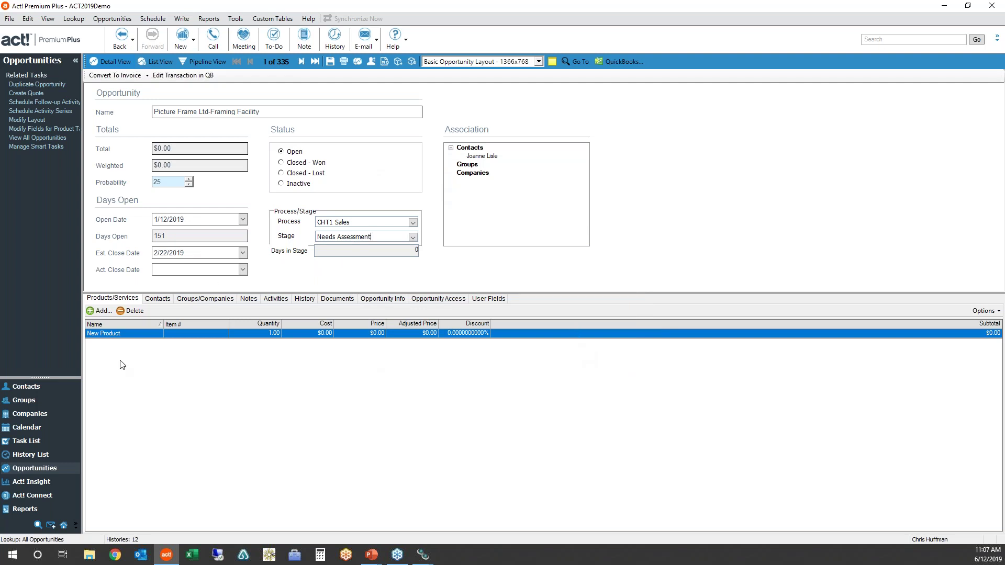
- Return to the contact record and view the opportunities linked to it
click(27, 386)
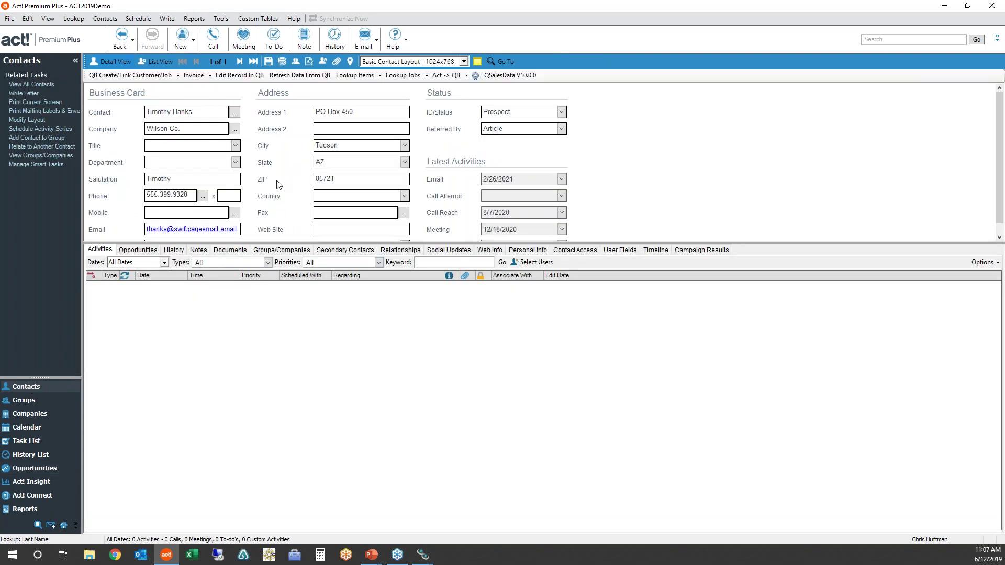
click(133, 252)
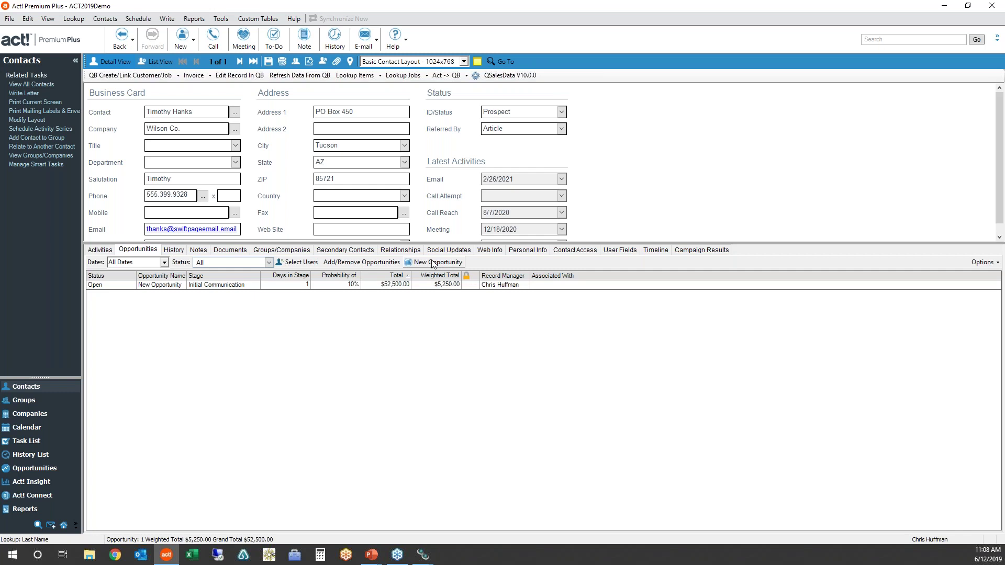
- Show the opportunities as a list and remove the Days in Stage column, leaving columns unfrozen
click(31, 467)
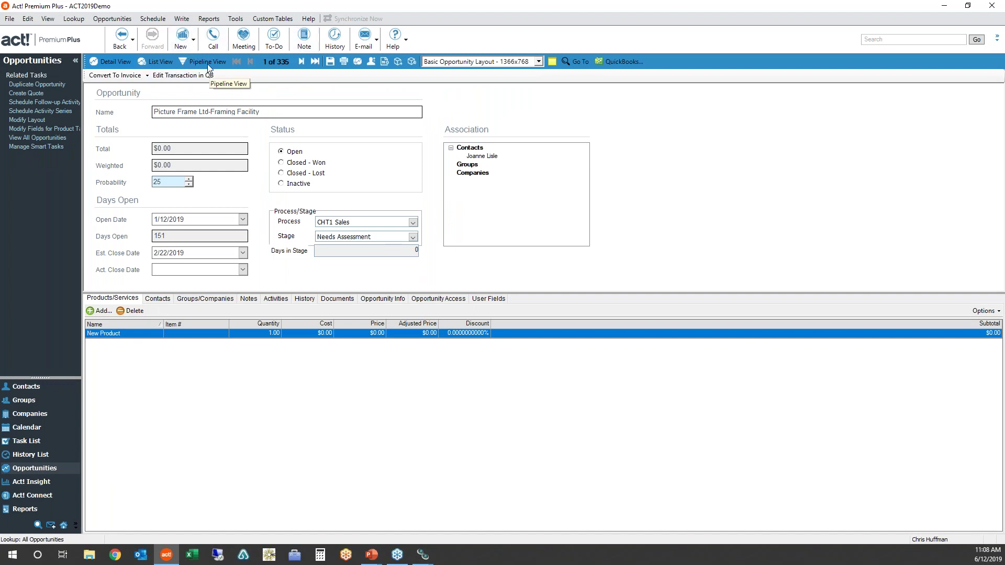
click(156, 63)
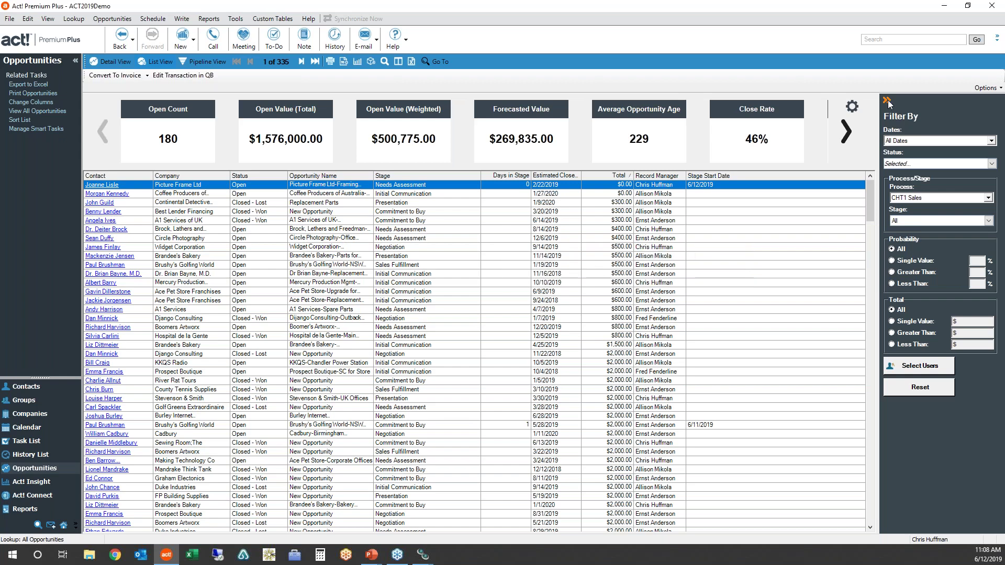
click(1000, 89)
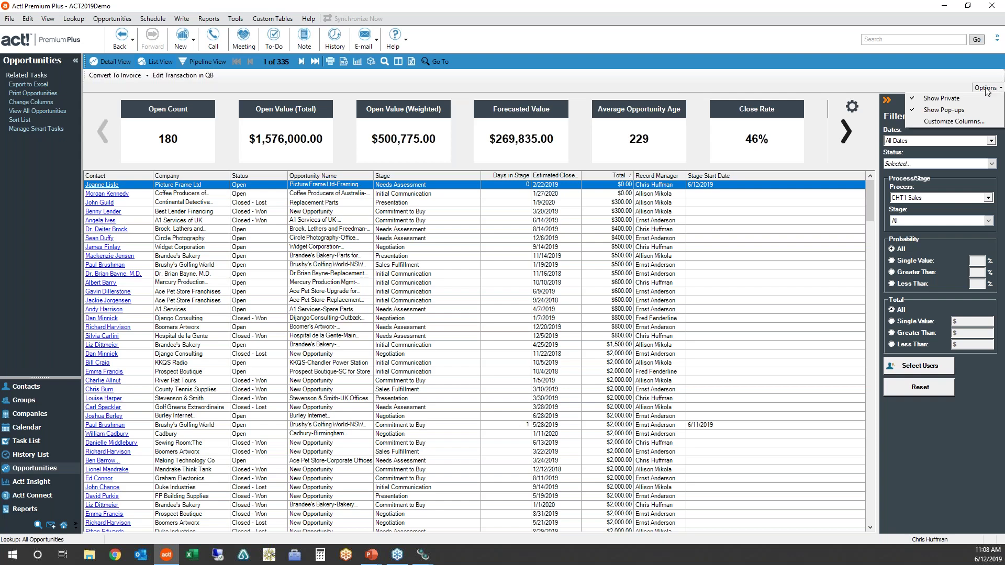
click(931, 121)
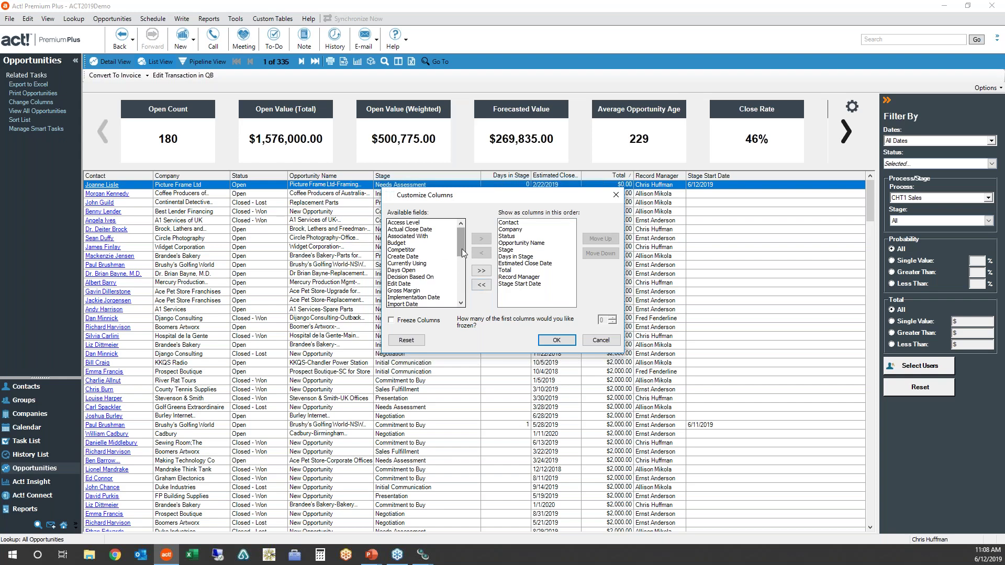
click(521, 263)
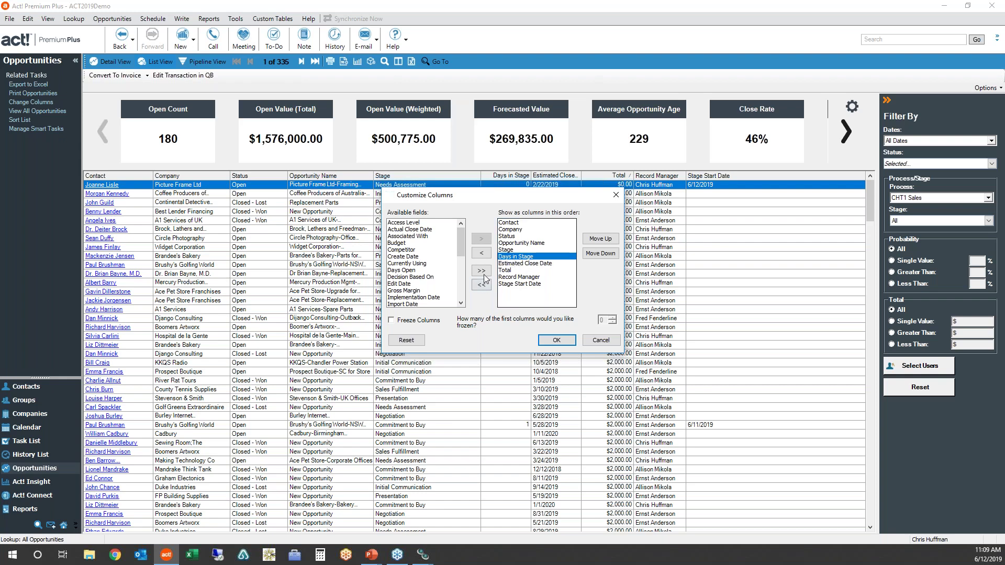
click(481, 255)
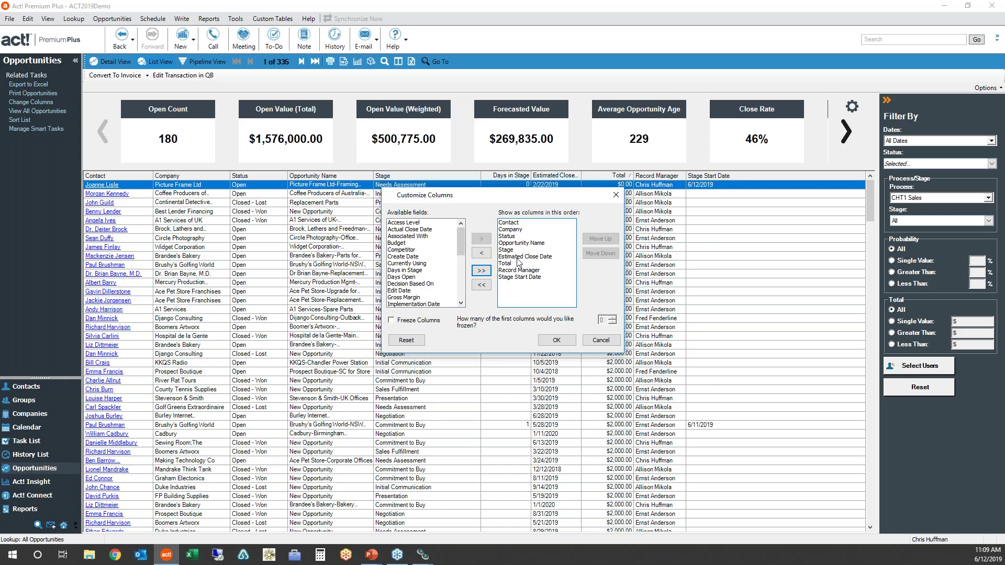
click(418, 325)
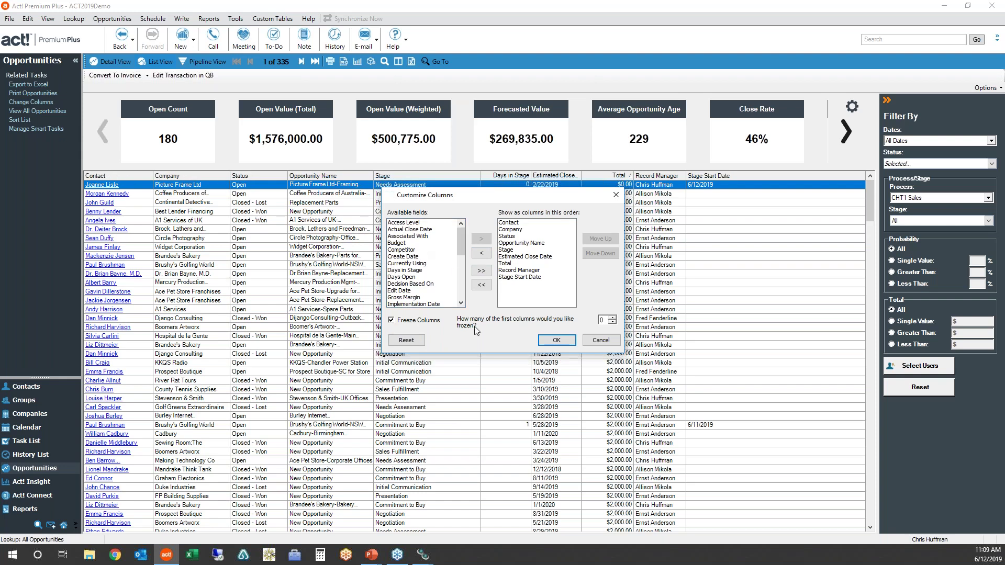
click(391, 321)
click(557, 340)
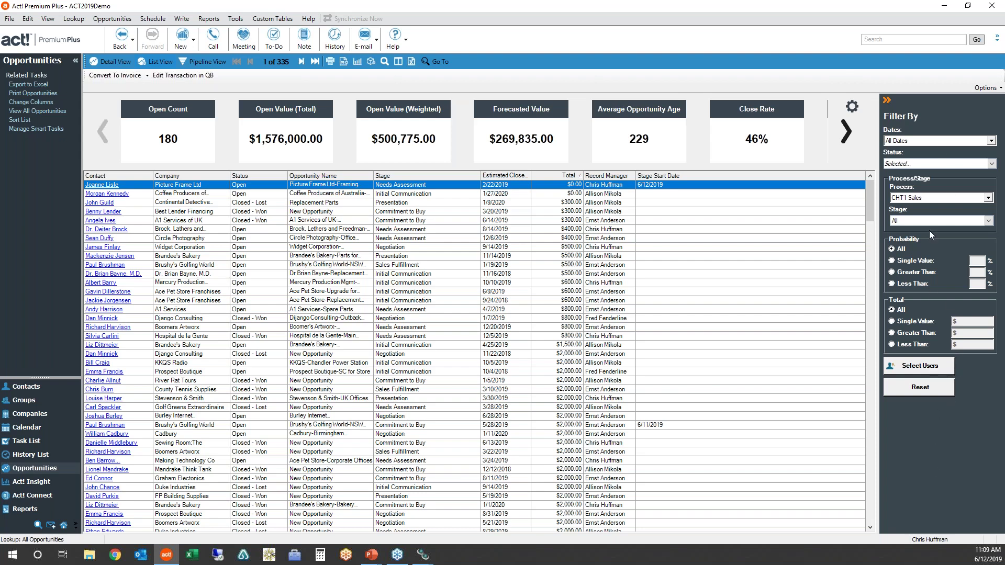
- Collapse and restore the opportunity filters, and examine the available date ranges while keeping All Dates
click(886, 100)
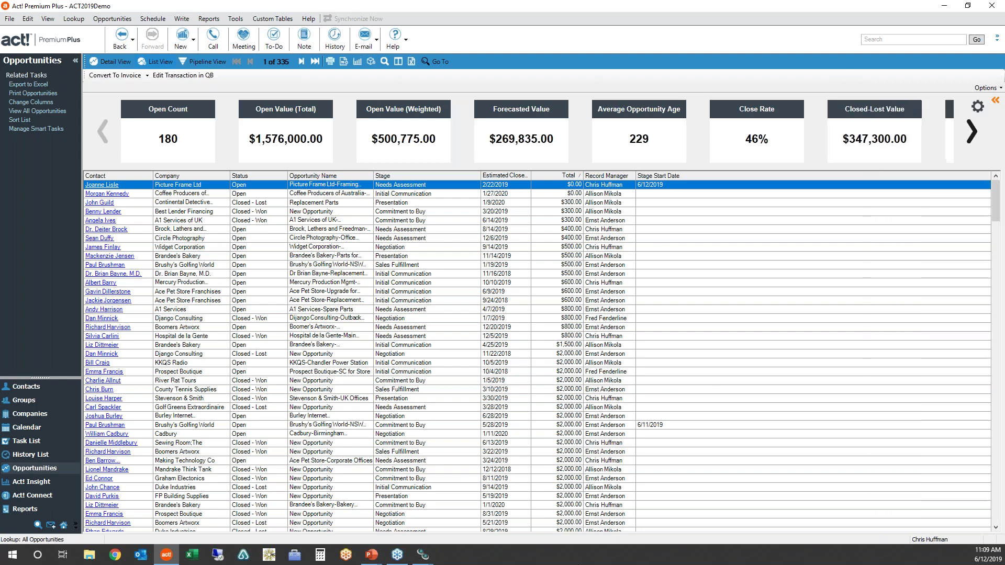
click(995, 101)
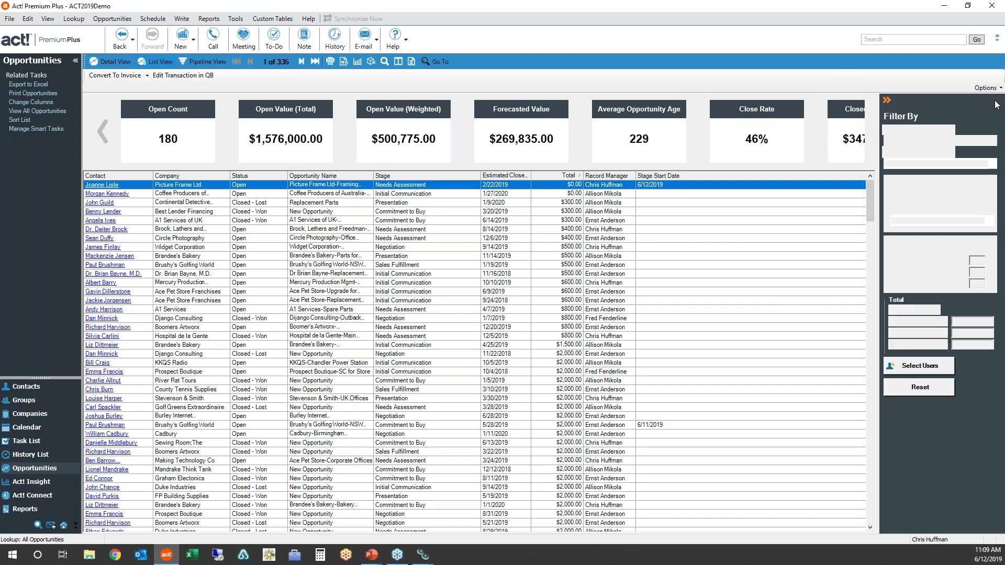
click(991, 140)
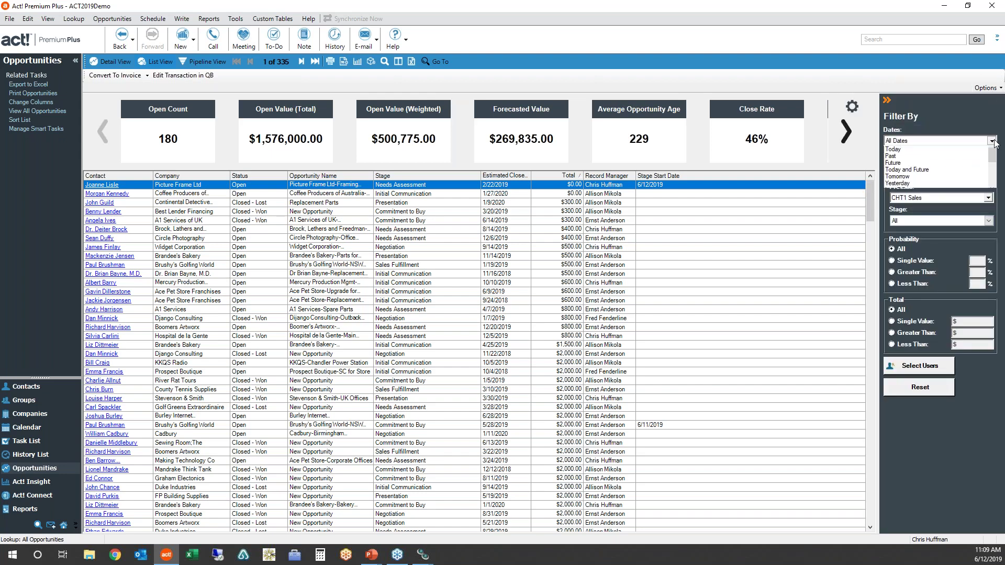
drag(992, 164, 992, 187)
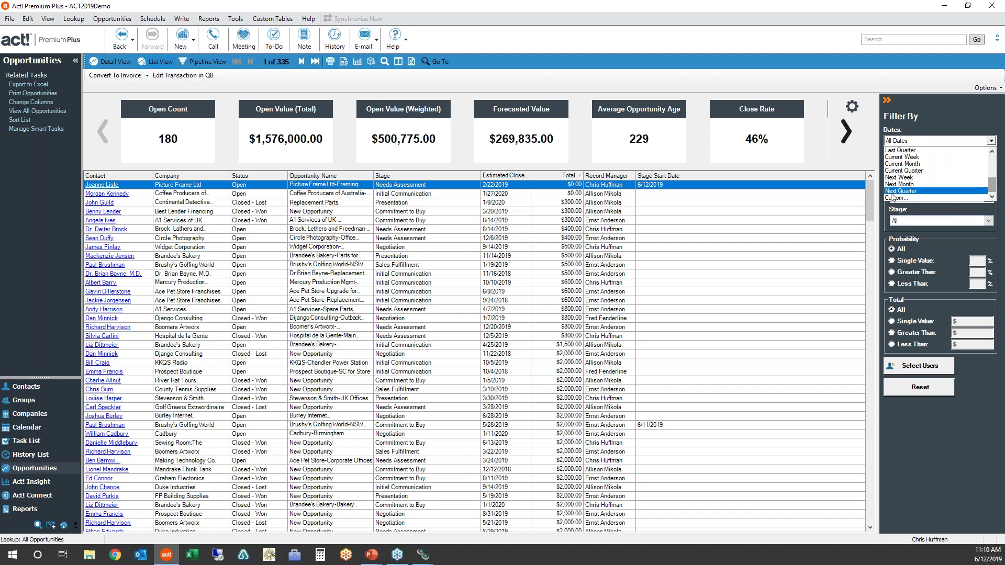
click(949, 116)
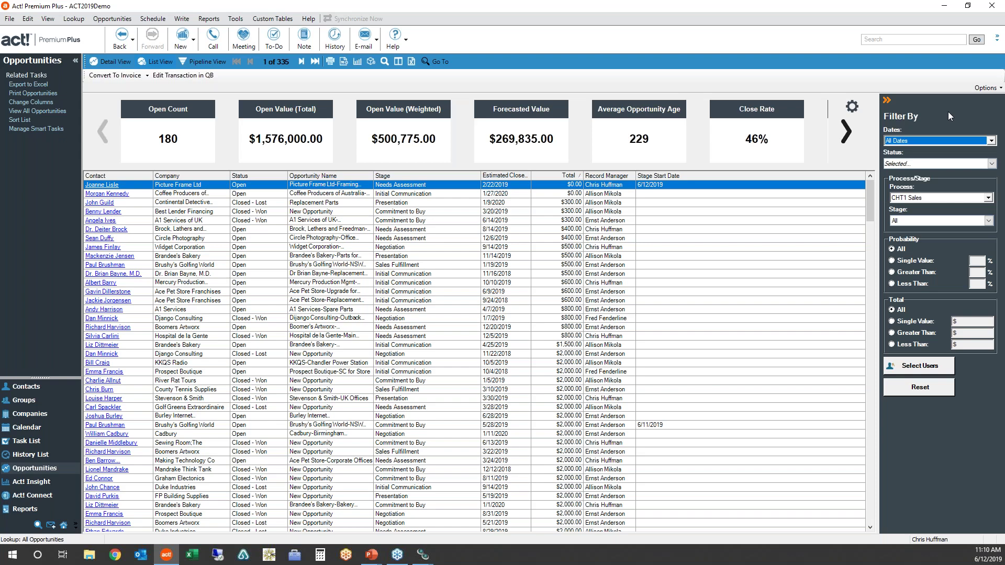
- Restrict the opportunity status filter to Open by excluding Closed - Won and Closed - Lost
click(966, 164)
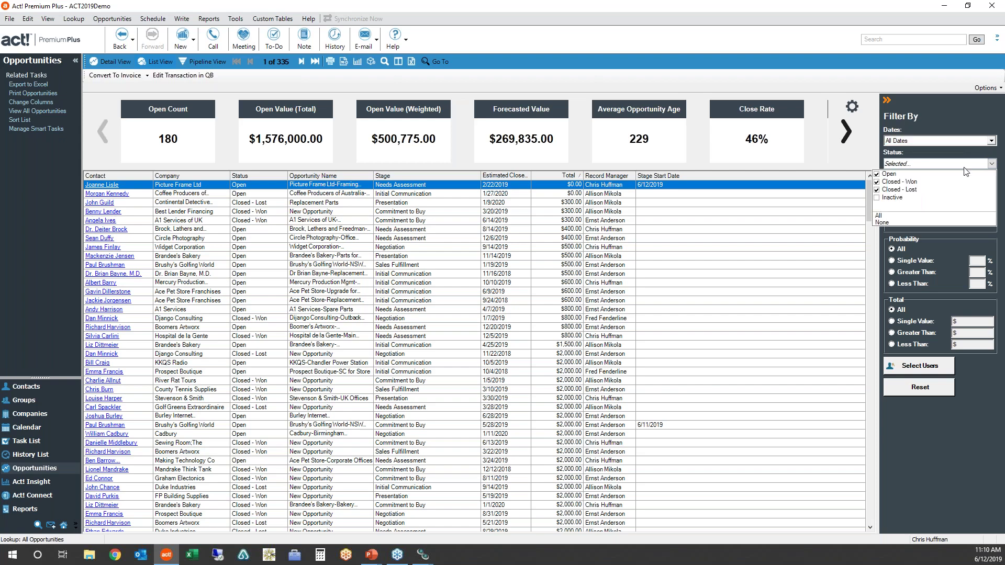
click(877, 189)
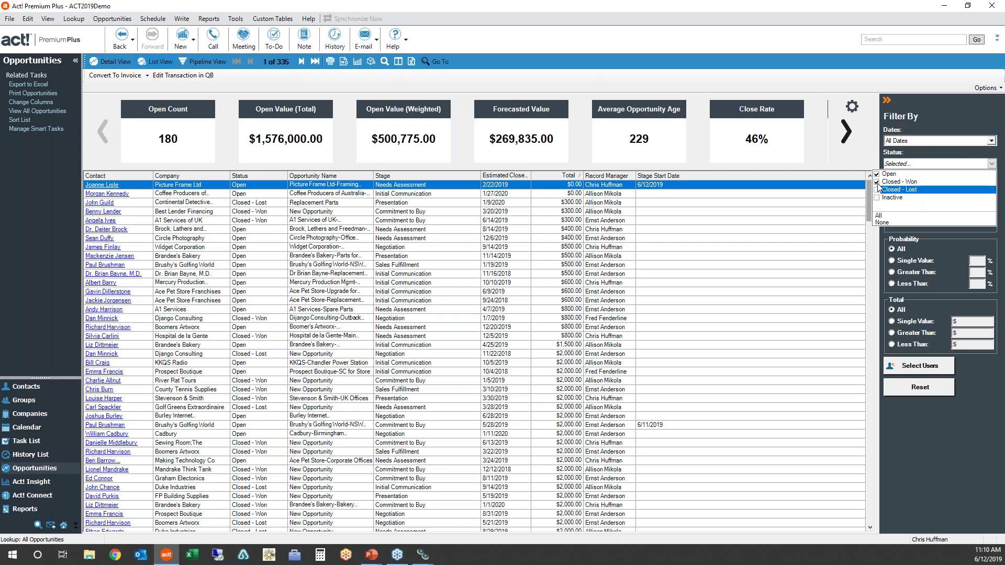
click(877, 182)
click(780, 318)
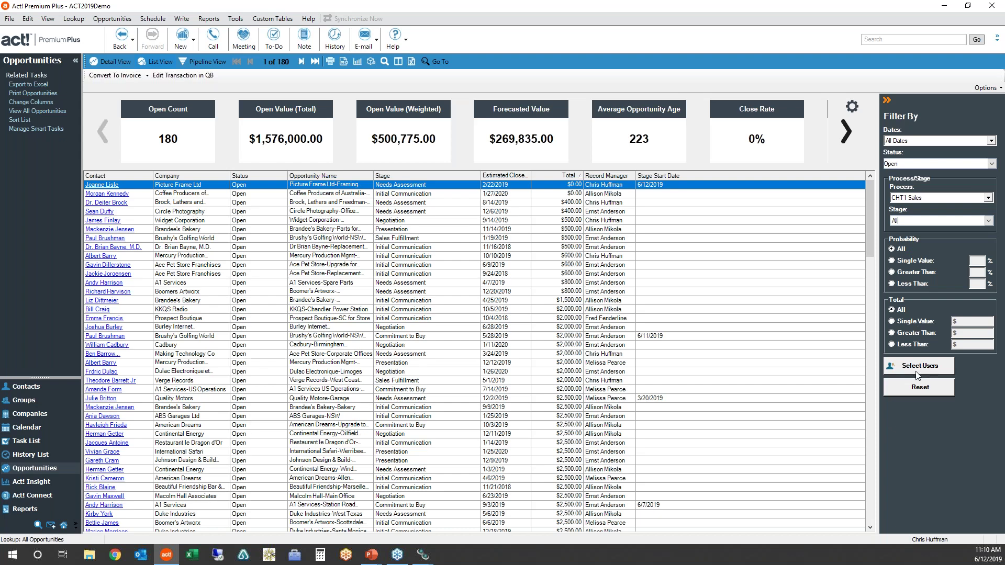
- Examine the user selection options for filtering opportunities, and cancel without changing them
click(913, 367)
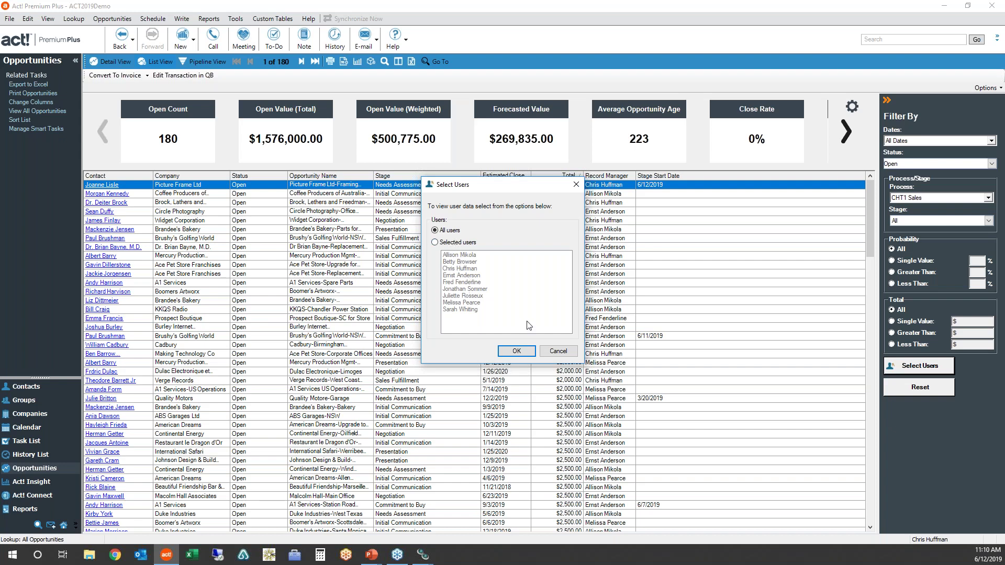
click(562, 353)
click(559, 352)
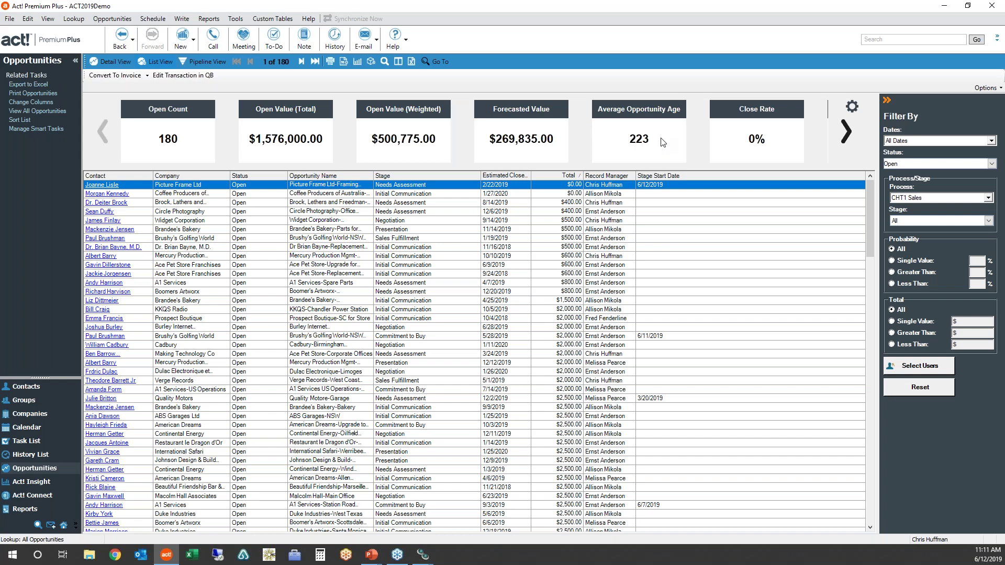
- Bring up the closed value metrics and add Closed - Won to the opportunity status filter alongside Open
click(852, 134)
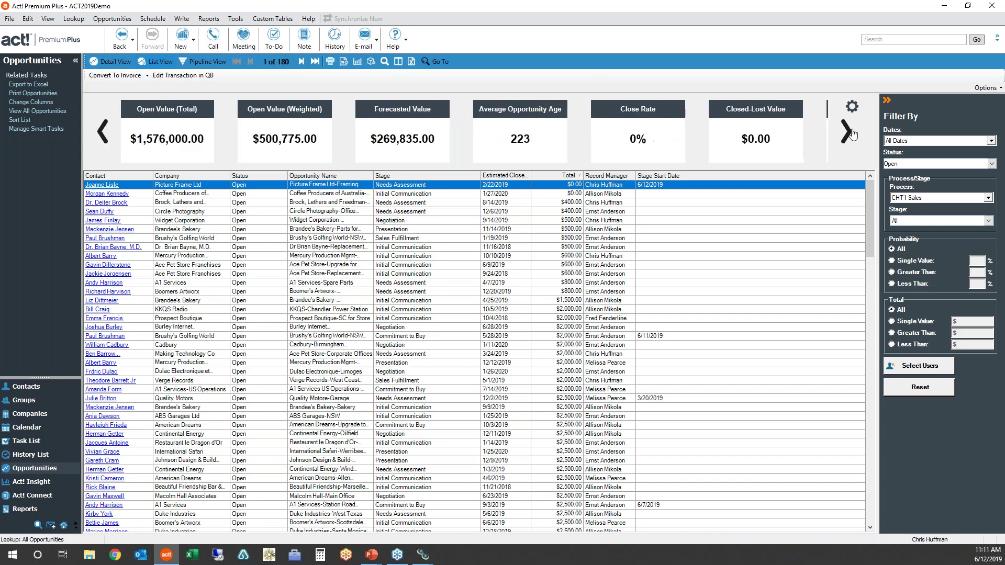
click(848, 134)
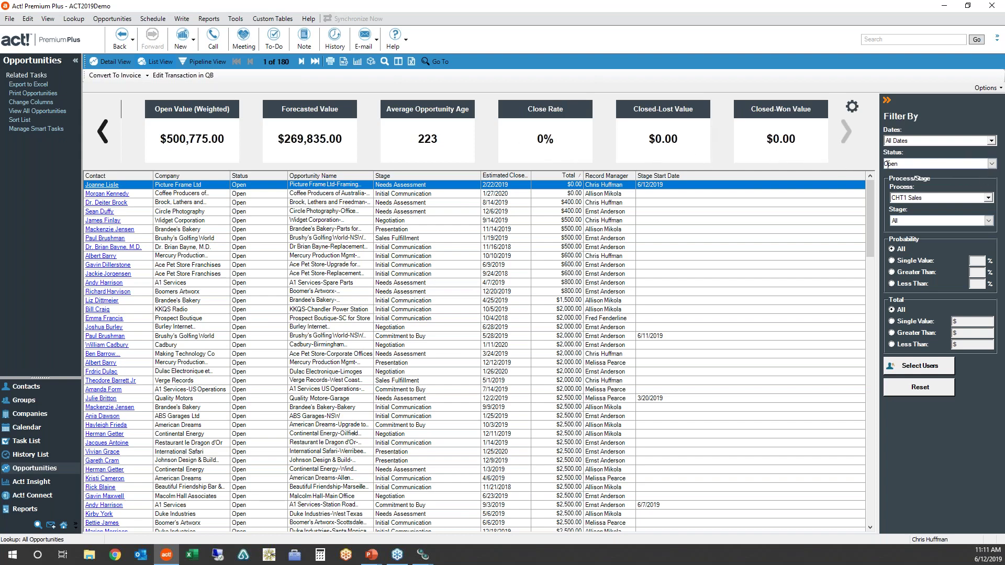
click(991, 164)
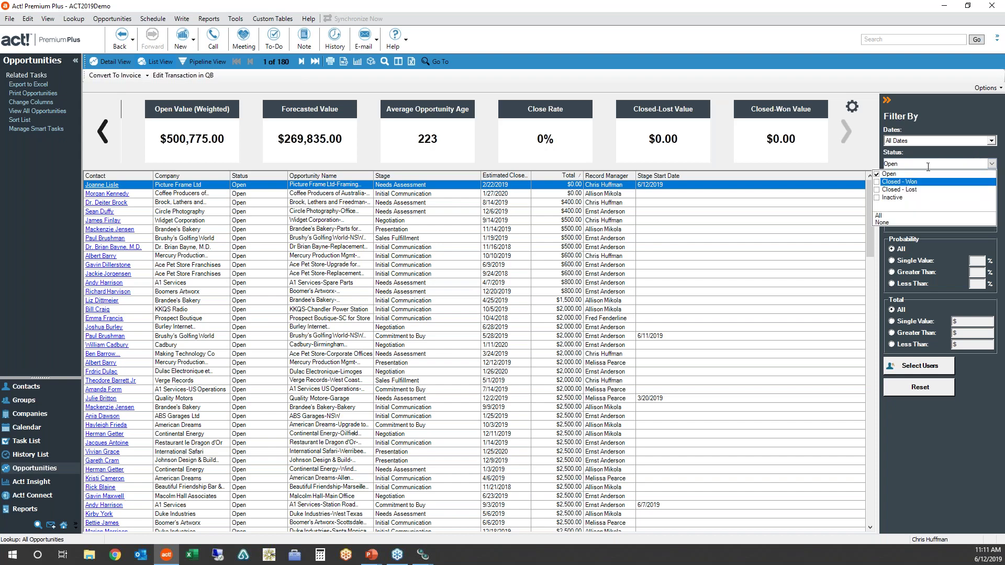
click(876, 182)
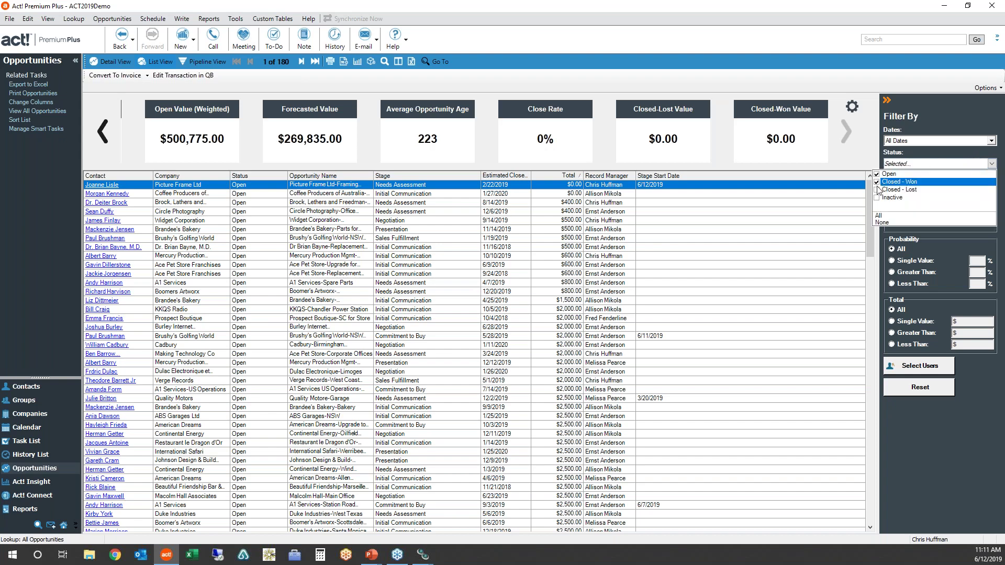
click(832, 228)
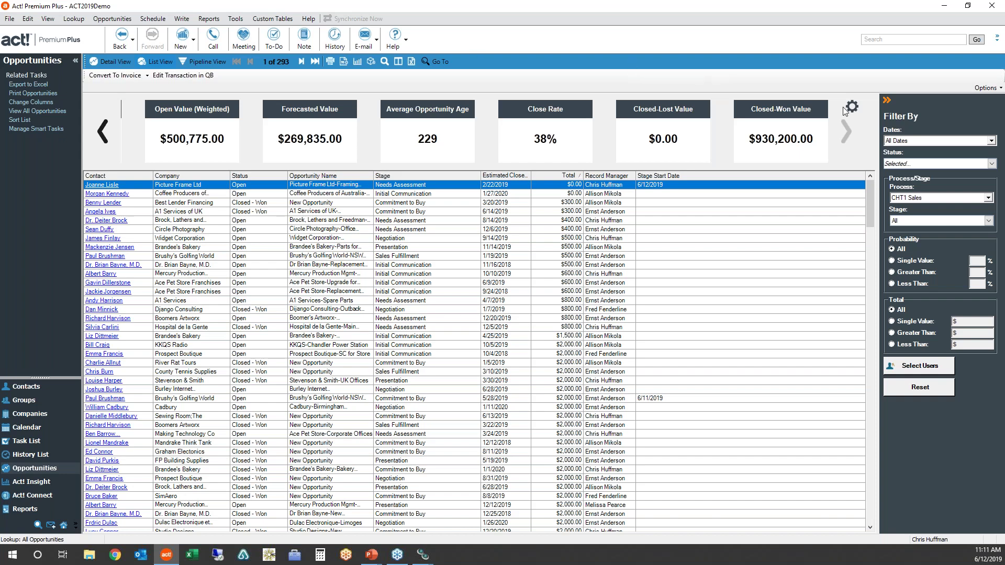
- Collapse the filters and customize the KPIs, removing Closed-Lost Value and moving Average Opportunity Age above Forecasted Value
click(887, 100)
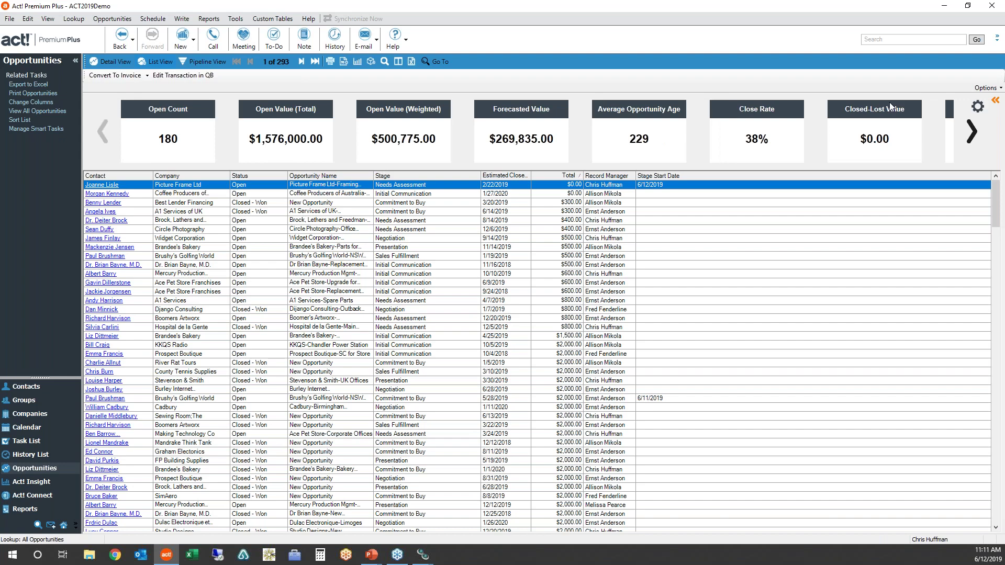
click(977, 106)
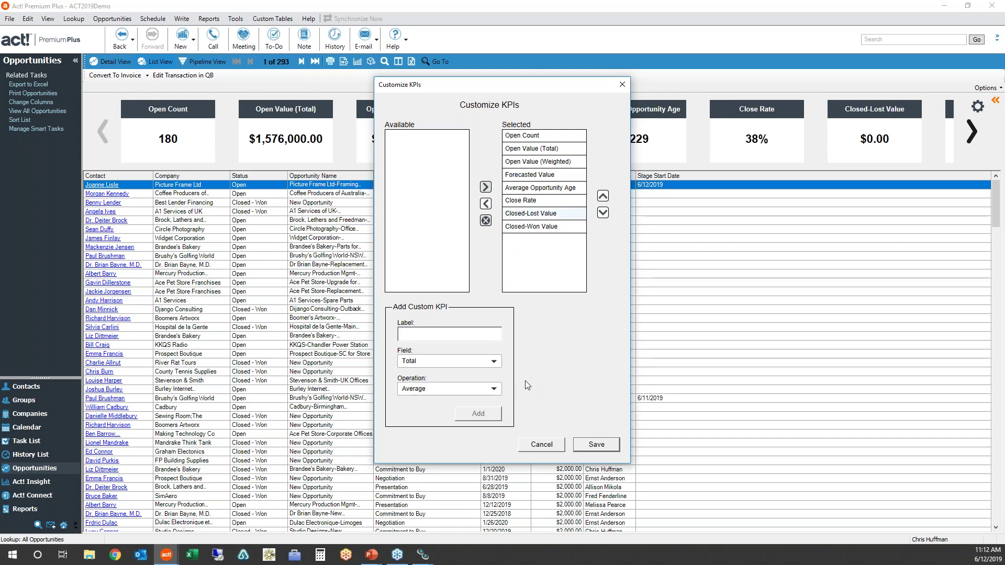
click(486, 221)
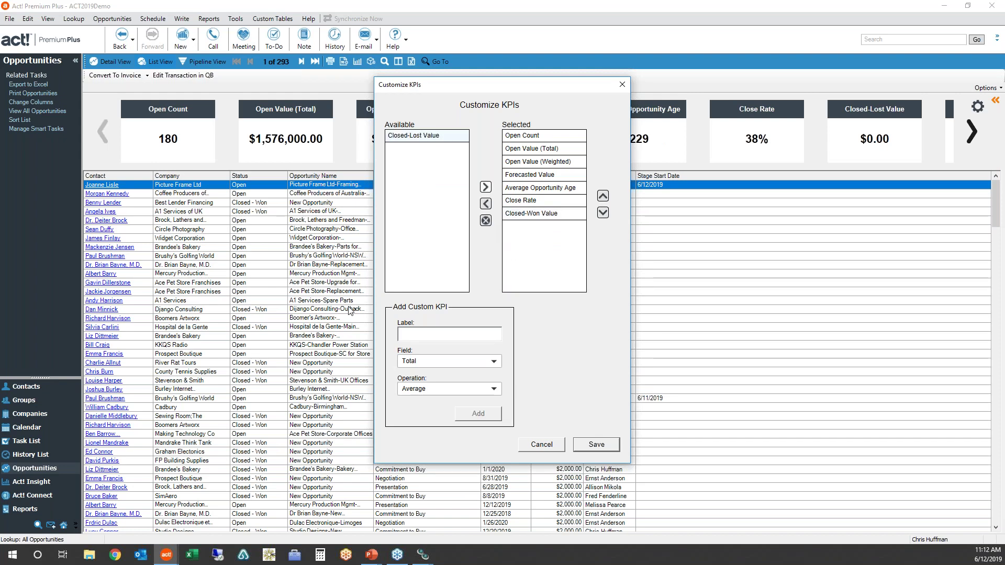
click(564, 189)
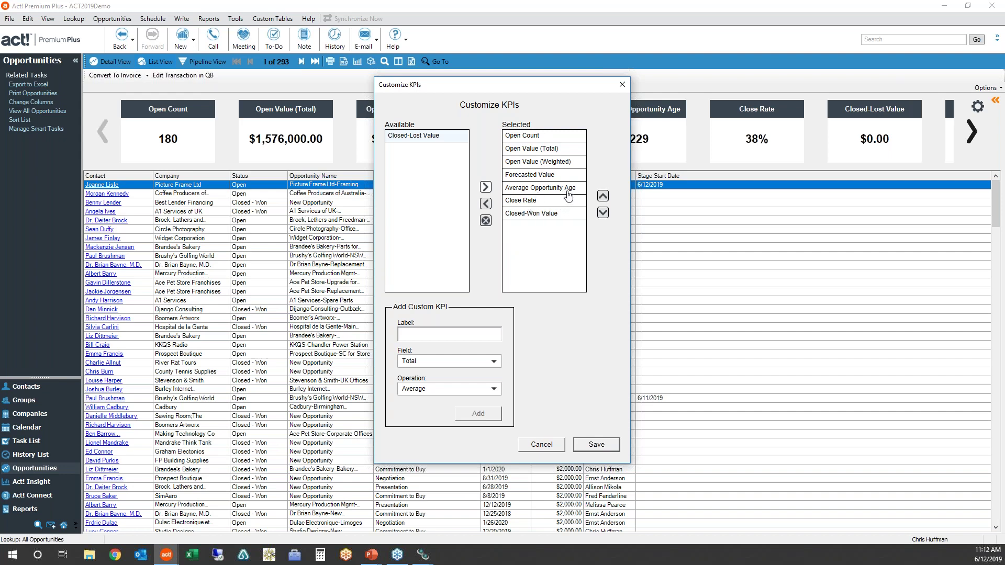
click(602, 198)
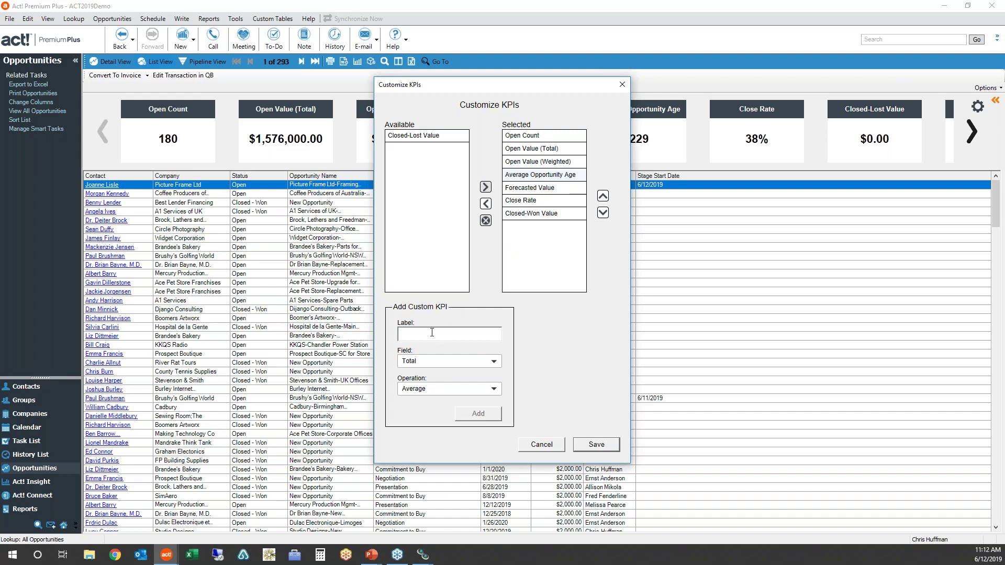
- Create a custom KPI labelled Avg Gross Margin that uses the Gross Margin field with the Average operation
text(Avg Gross Margin)
click(484, 362)
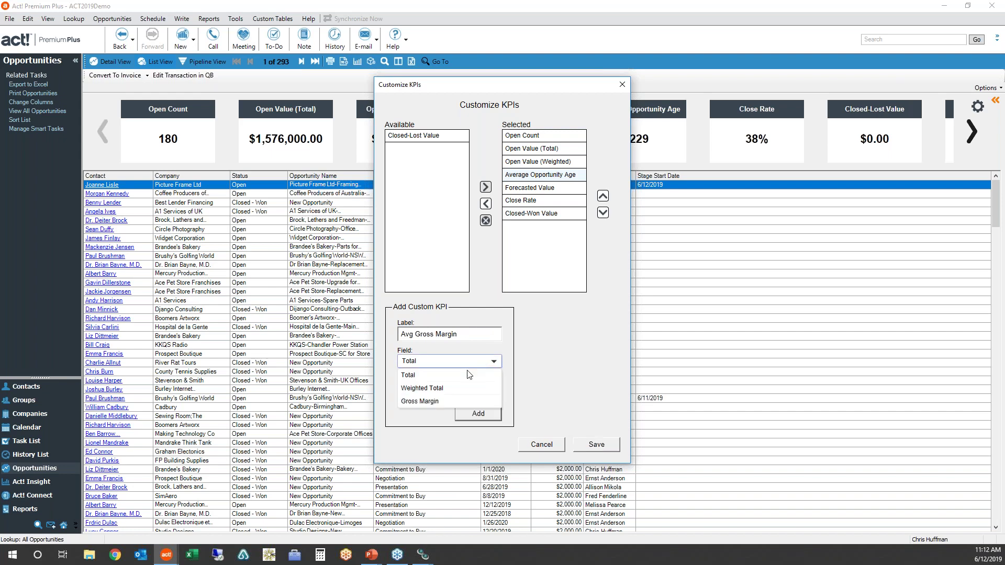
click(412, 401)
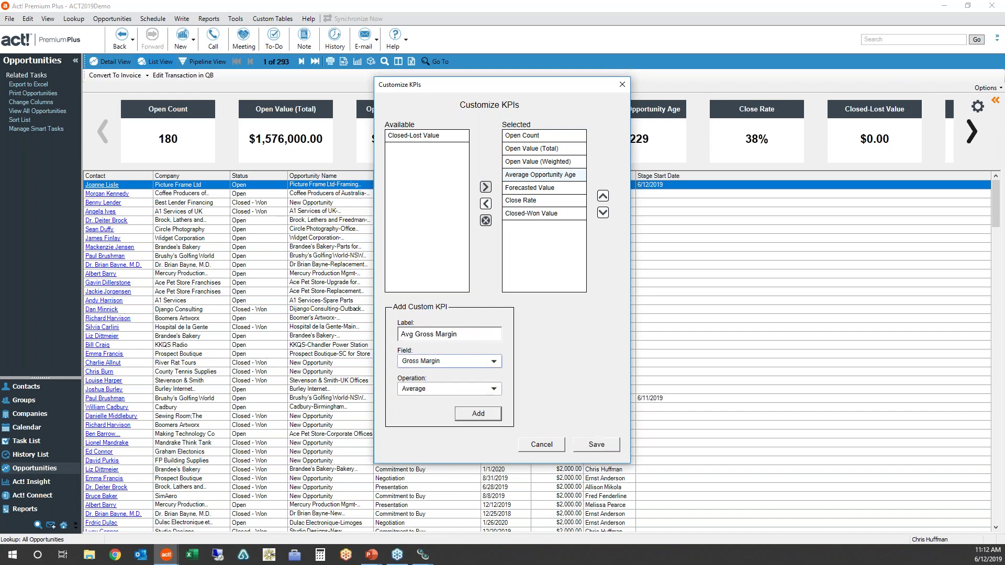
click(492, 393)
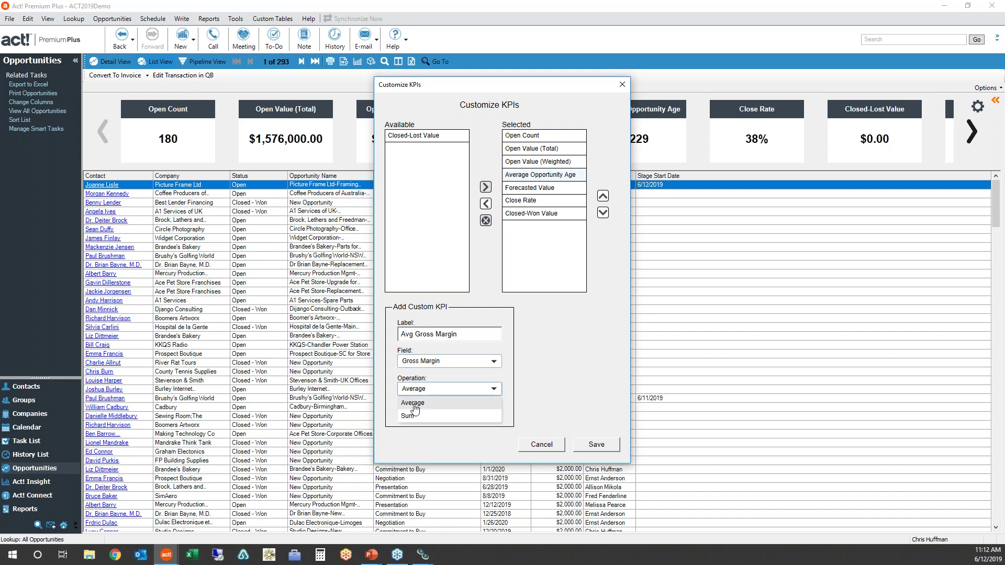
click(414, 406)
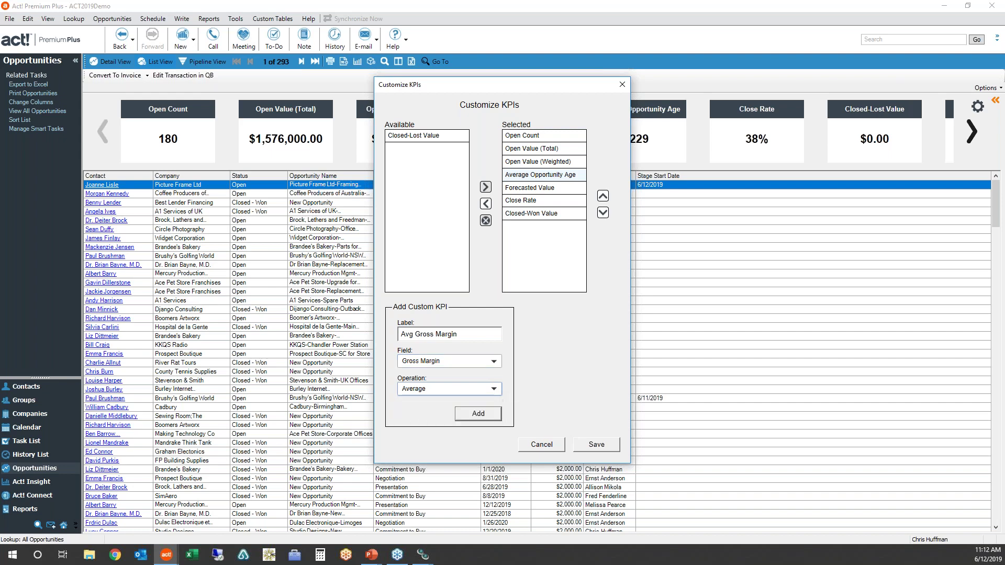
click(477, 414)
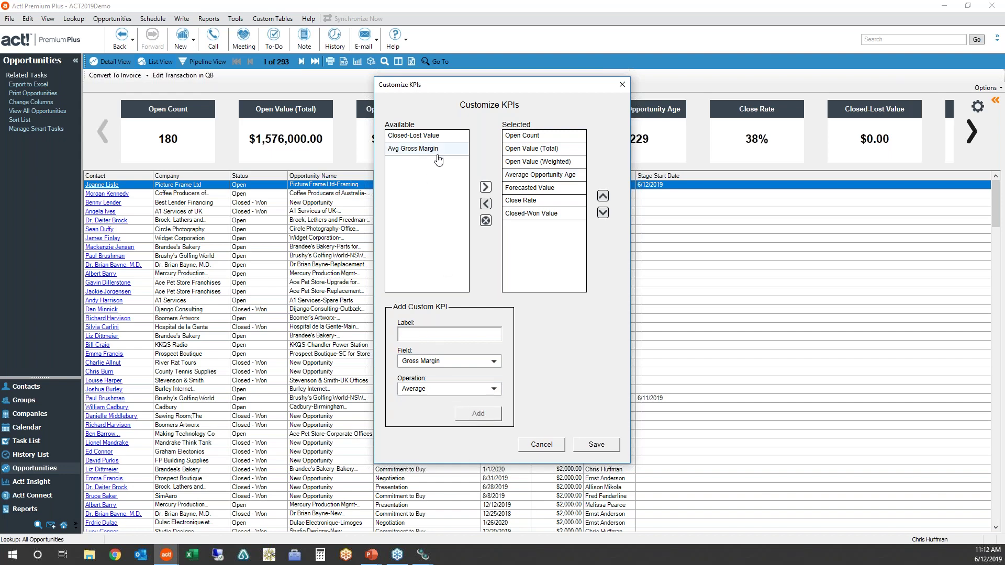
- Add Avg Gross Margin to the selected KPIs directly above Close Rate, save the KPI layout, and restore the opportunity filters
click(485, 188)
click(604, 197)
click(603, 198)
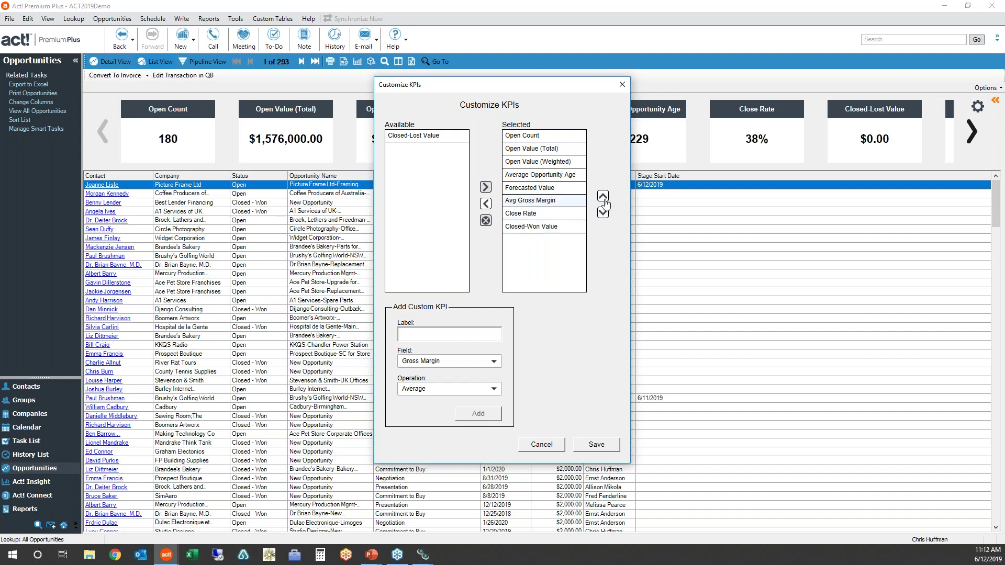
click(596, 448)
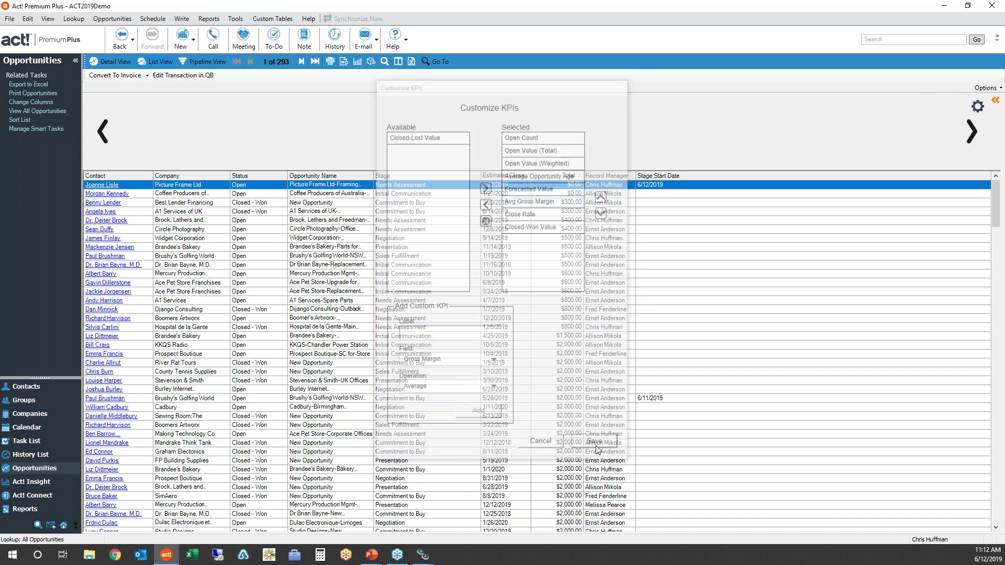
click(972, 130)
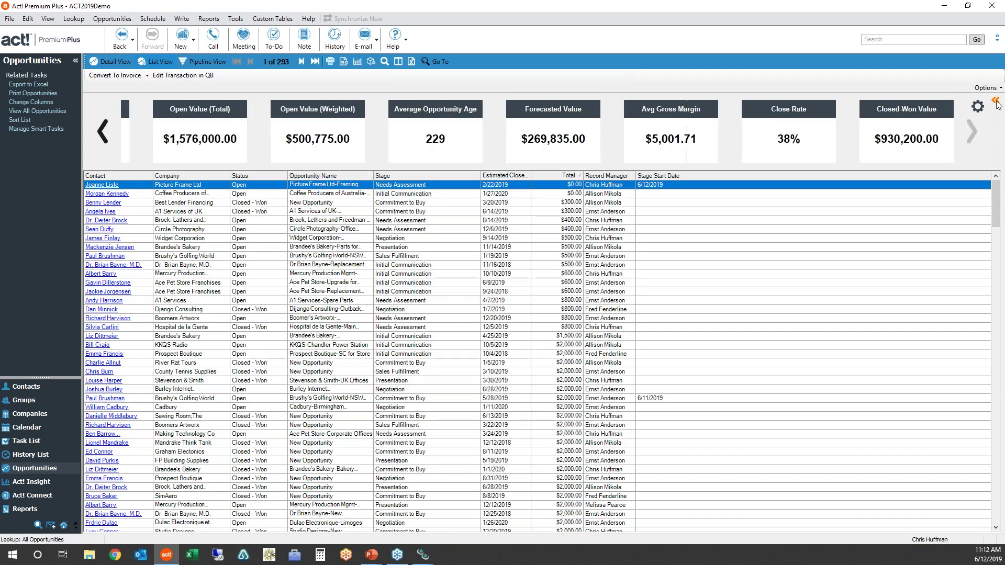
click(995, 100)
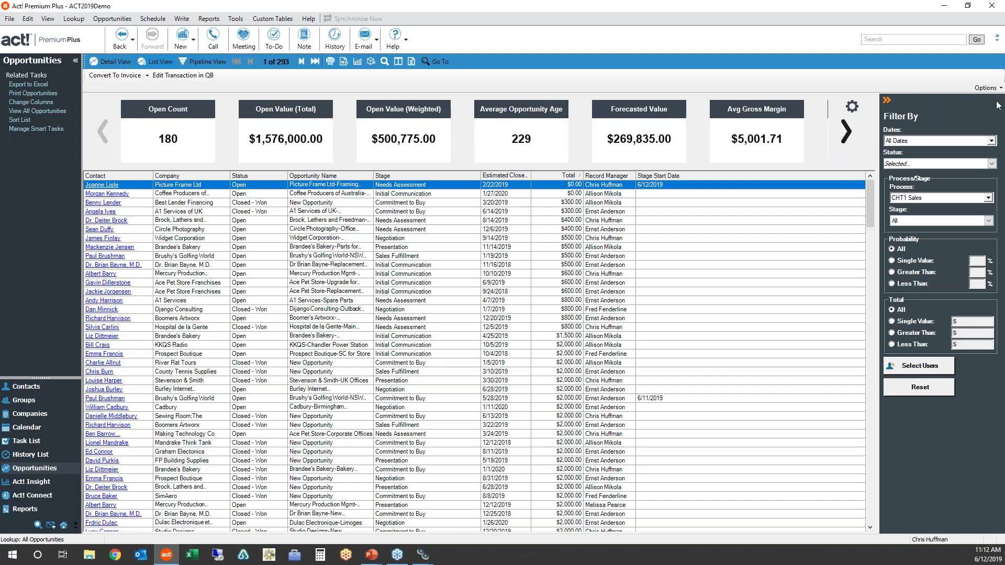
- Switch to the opportunity pipeline view, collapse its filters, and examine all of its summary metrics
click(194, 64)
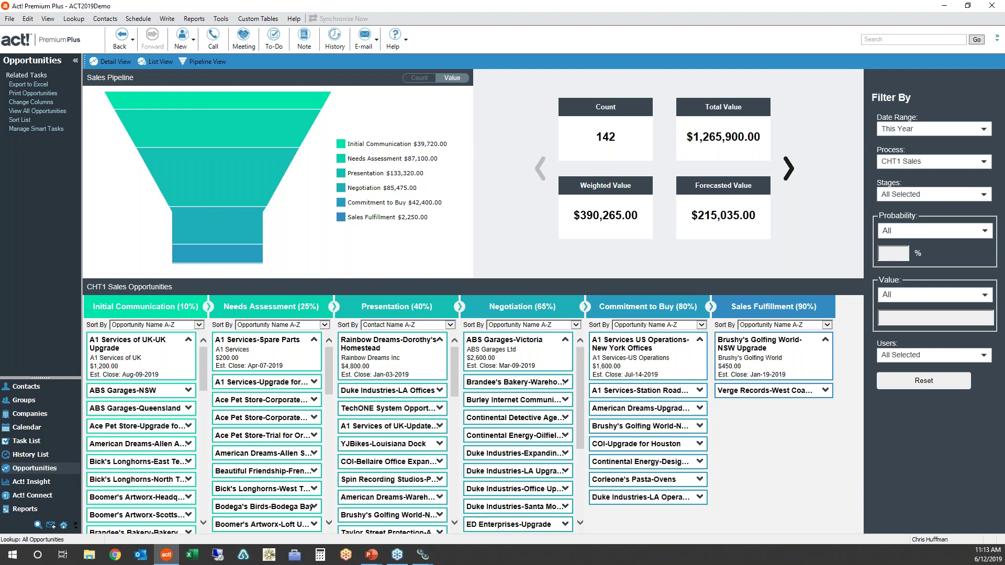
click(877, 79)
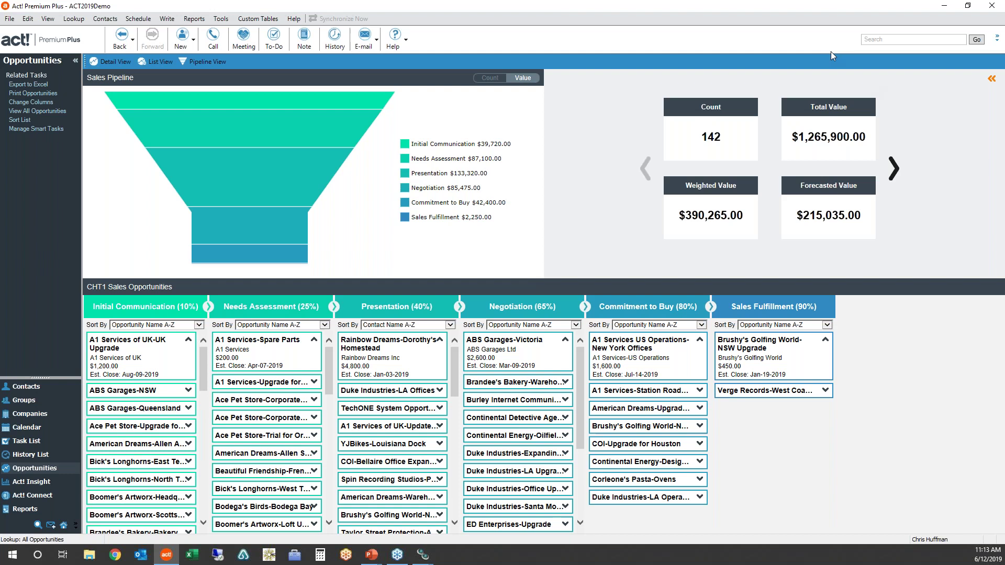
click(894, 172)
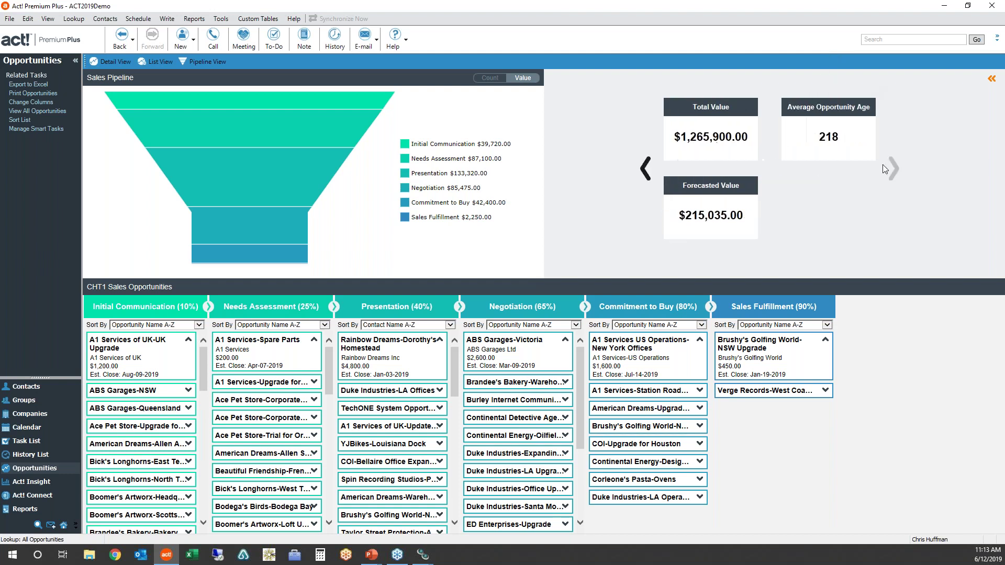
click(644, 170)
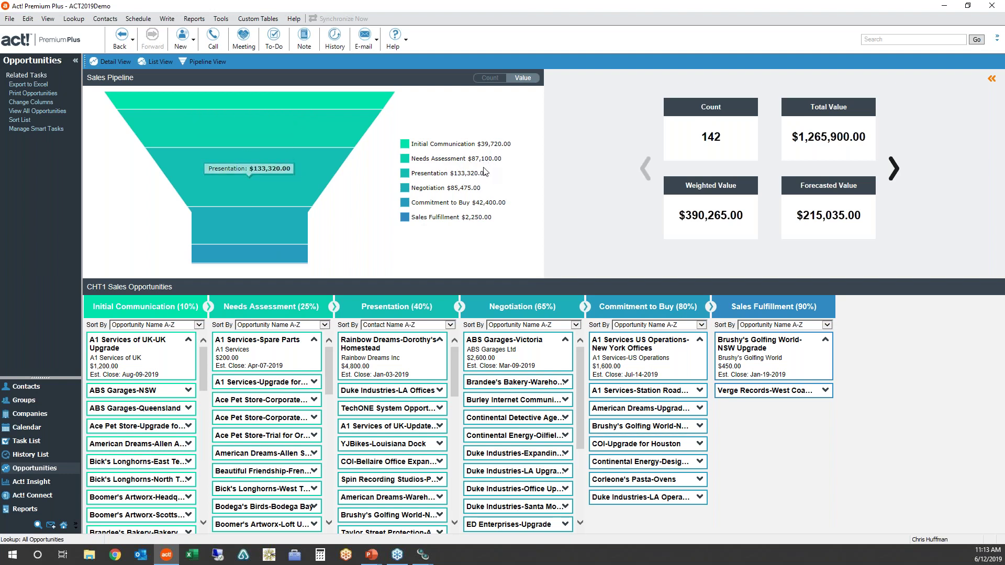
- Compare the sales pipeline funnel by count and by value, leaving it on Count
click(490, 78)
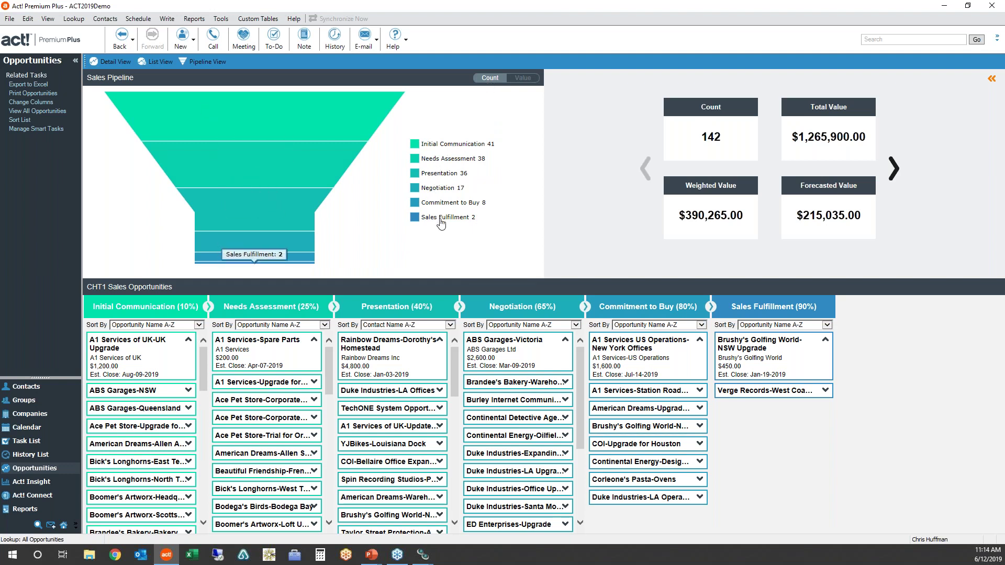
click(522, 78)
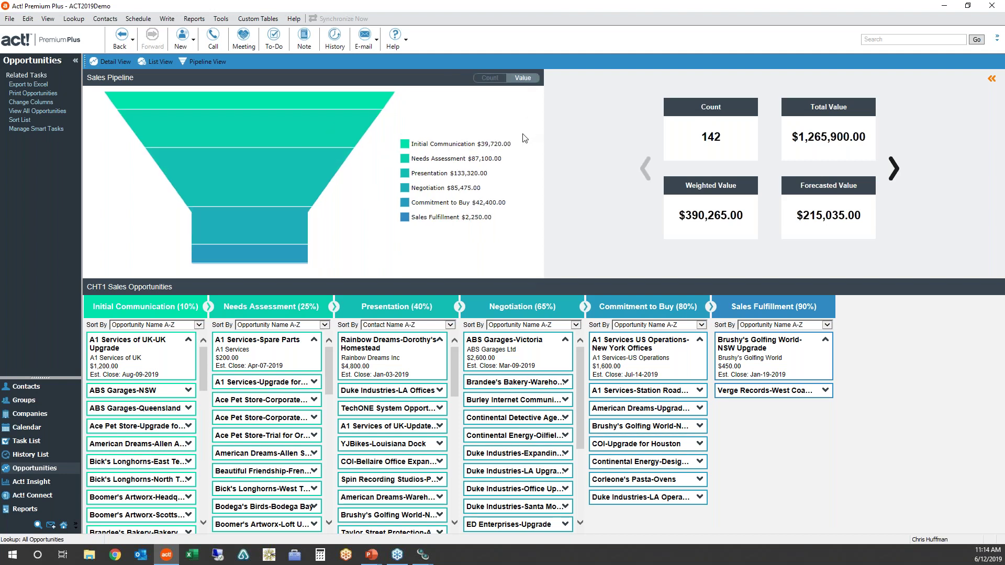
click(494, 82)
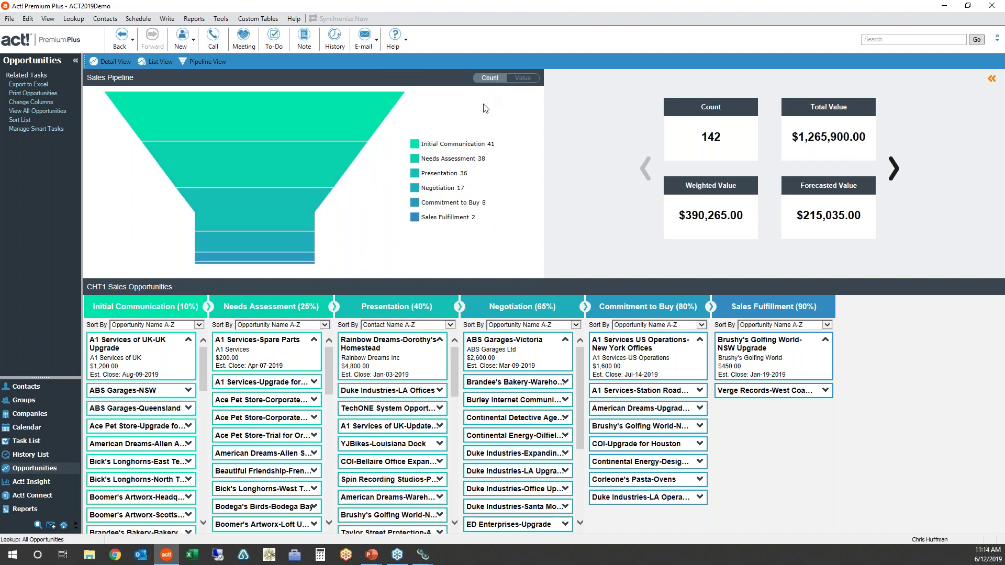
- Examine the count funnel without Initial Communication and Needs Assessment, briefly excluding Presentation too, and return the funnel to Value
click(415, 149)
click(416, 159)
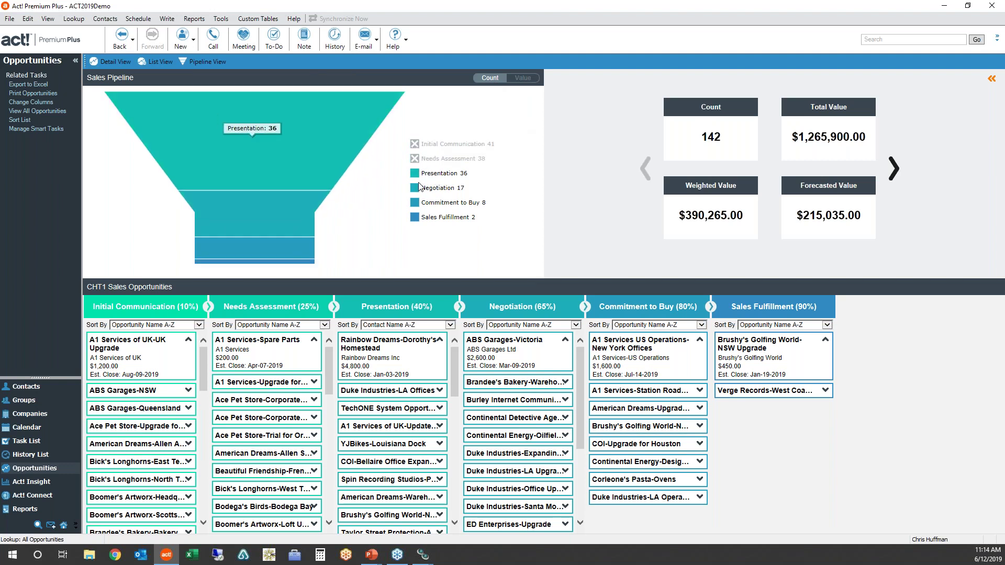
click(416, 174)
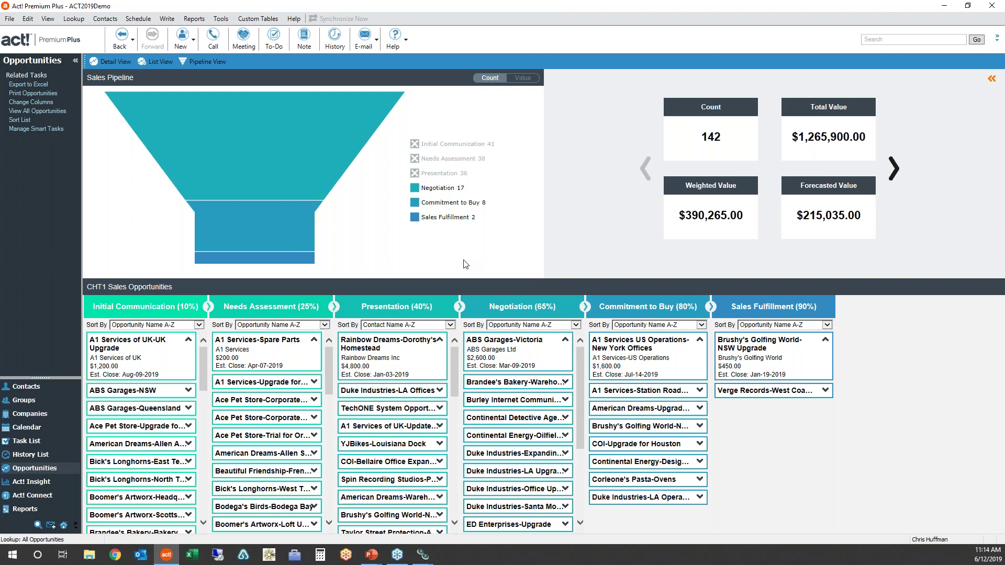
click(415, 175)
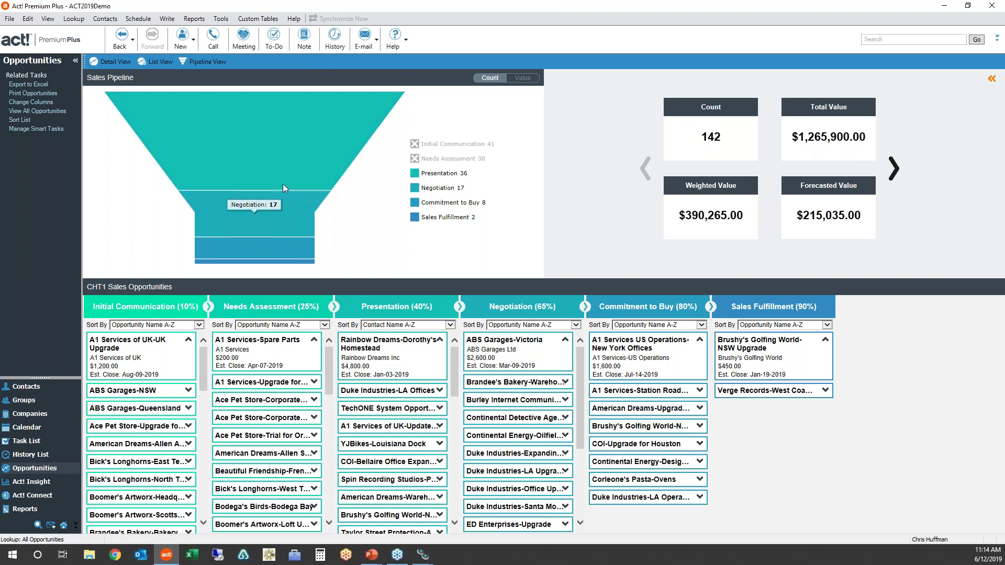
mouse_move(280, 155)
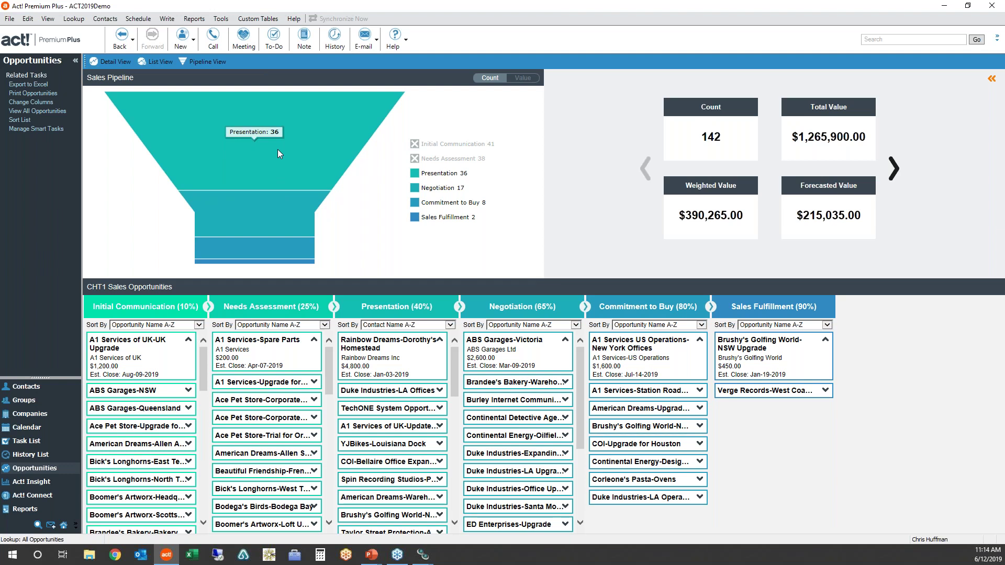
click(523, 79)
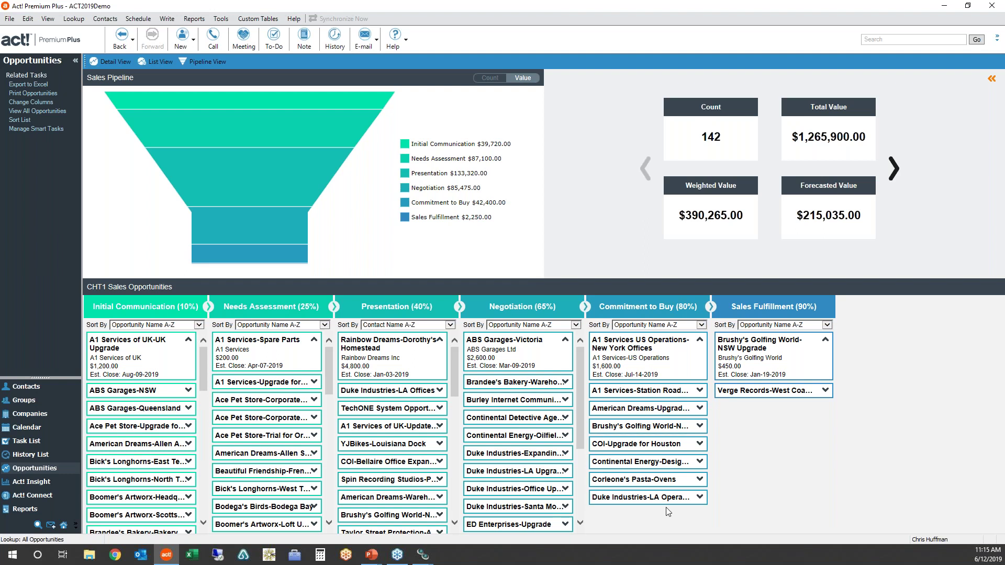
- Review the stage sorting options and sort the Commitment to Buy opportunities by Est. Close High-Low
click(199, 325)
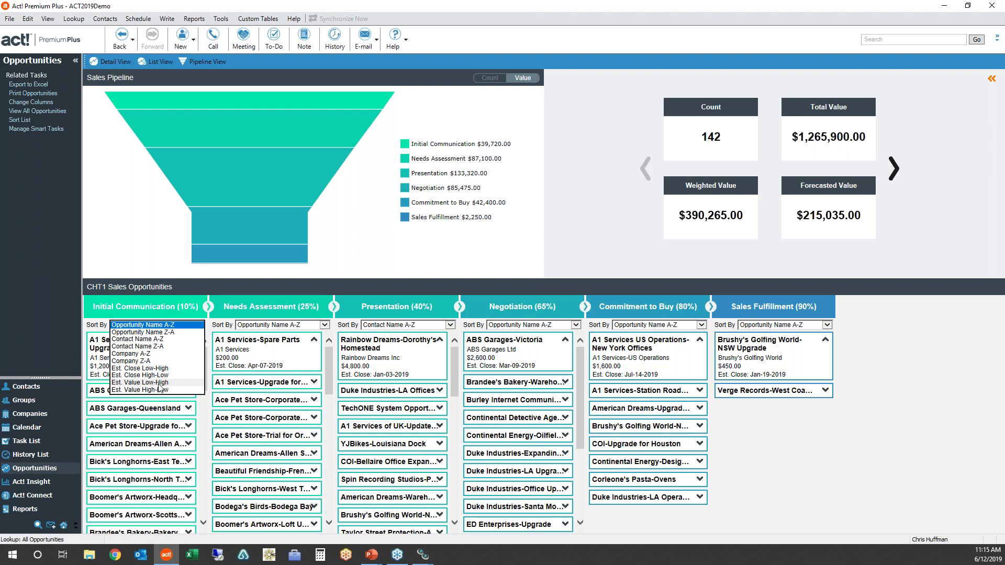
click(700, 325)
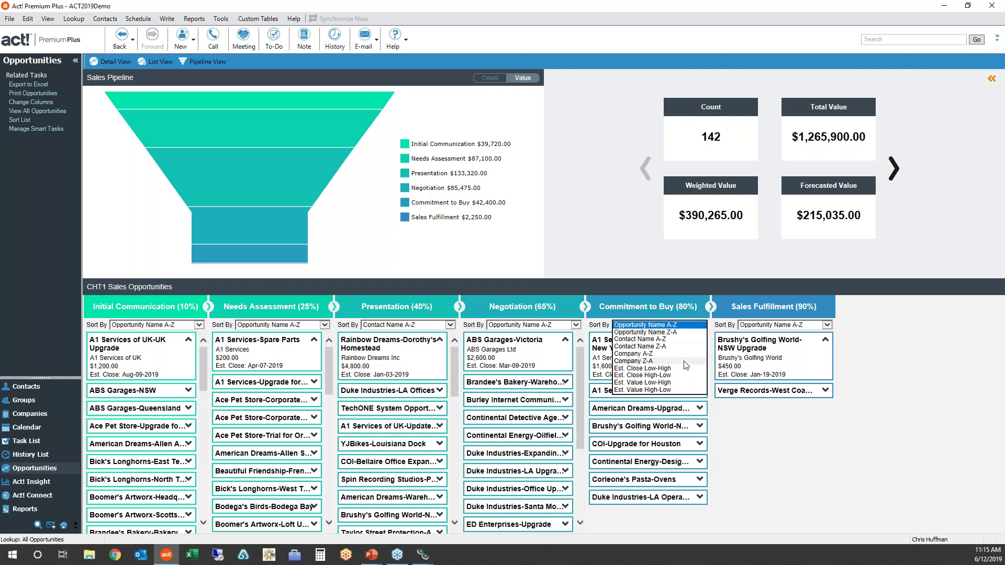
click(666, 377)
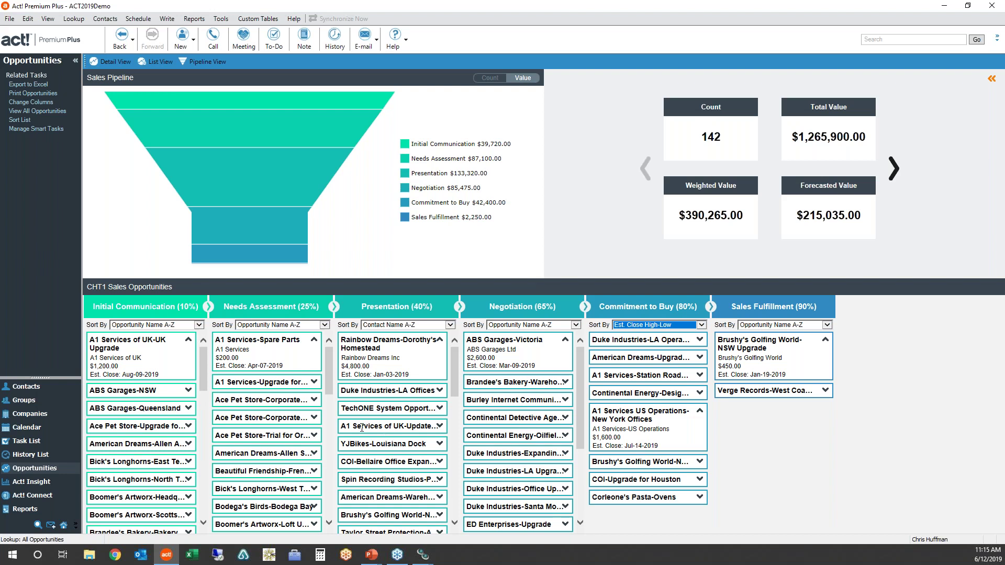
- Expand the A1 Services of UK-Update for UK Offices card, view its full opportunity record, and return to the pipeline
click(440, 426)
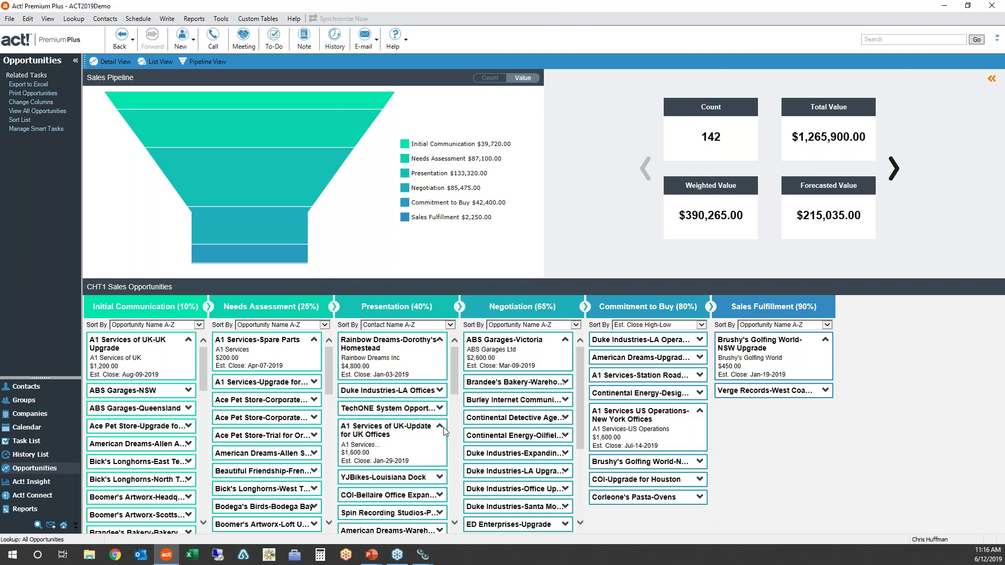
double_click(373, 445)
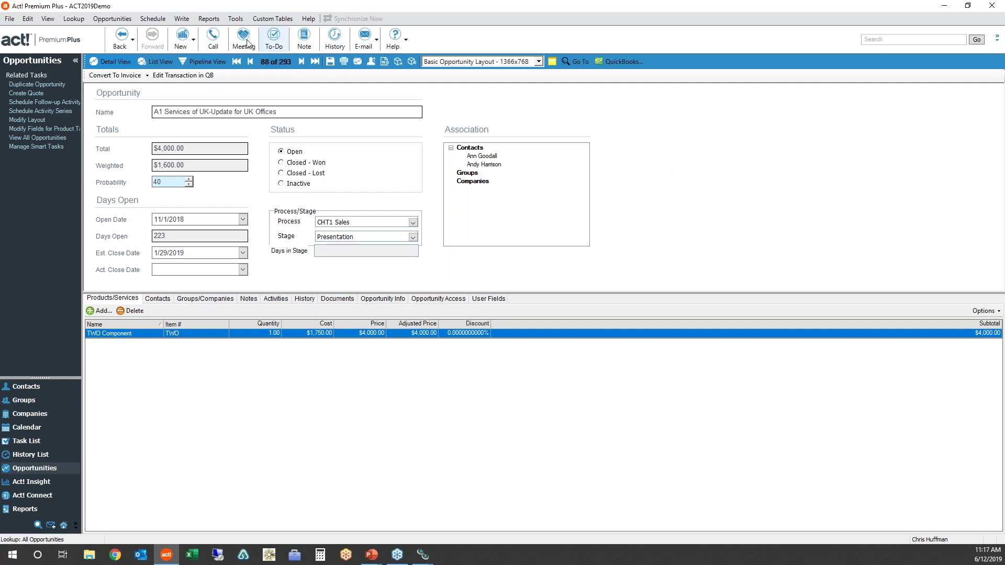
click(194, 60)
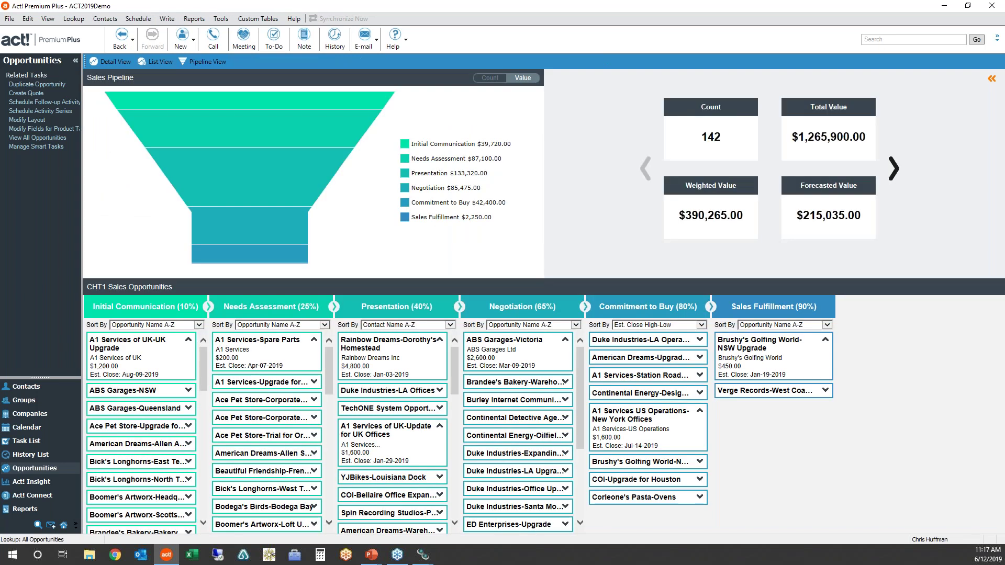
- Expand the Ace Pet Store-Upgrade for Oregon card, bring up its full opportunity record, and view its documents
click(188, 427)
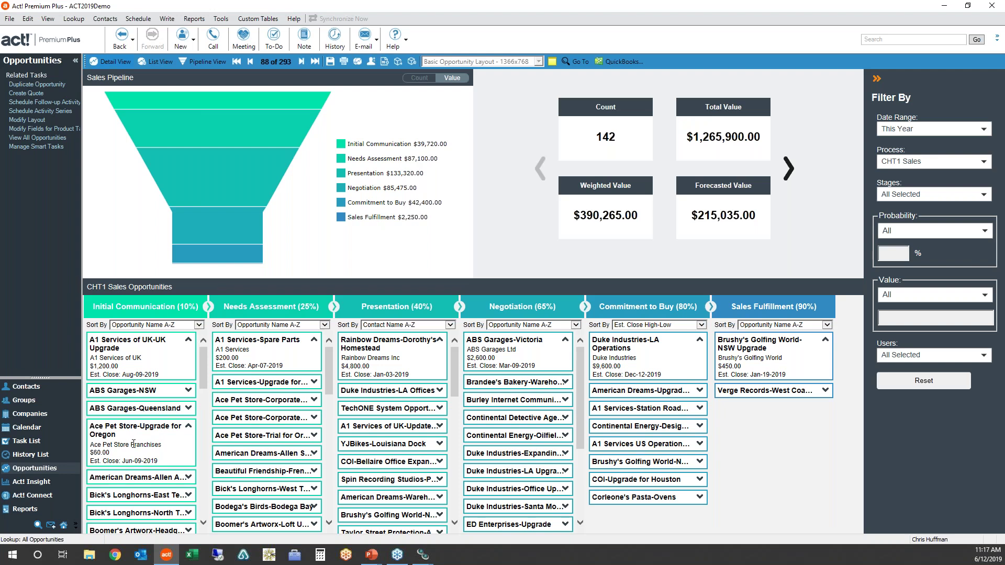
double_click(134, 443)
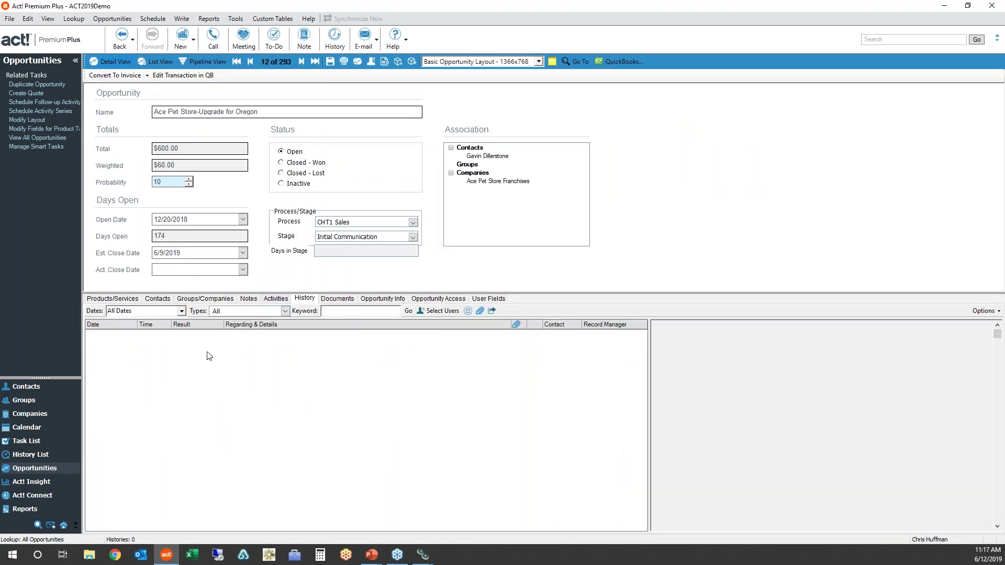
click(344, 303)
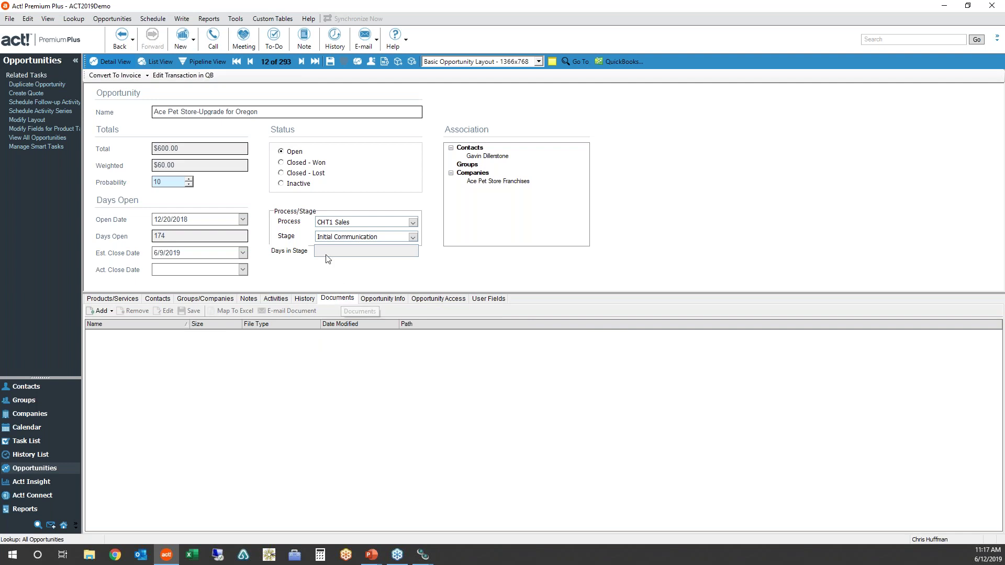
- Return to the pipeline and collapse the Ace Pet Store-Upgrade for Oregon card under Initial Communication
click(208, 60)
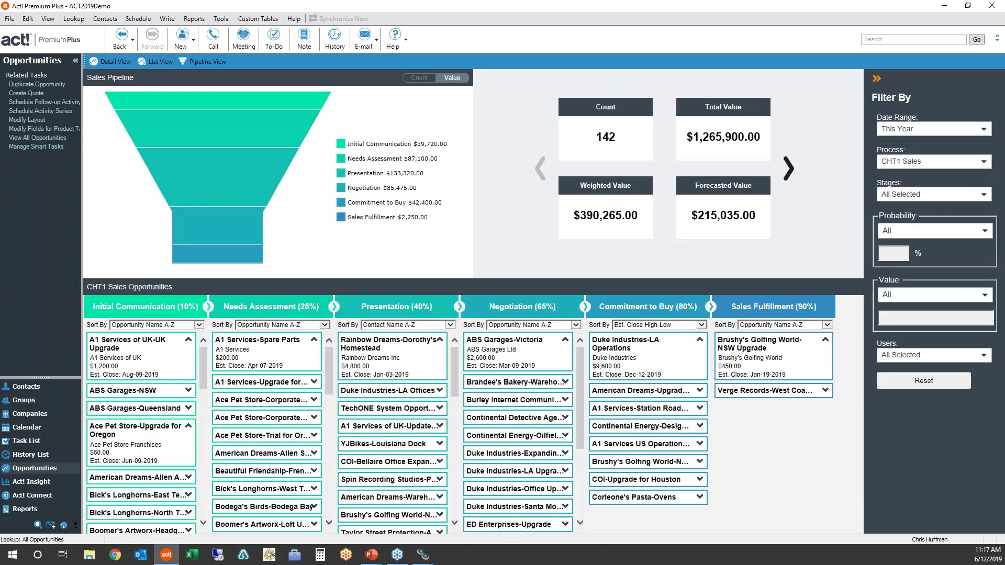
click(188, 426)
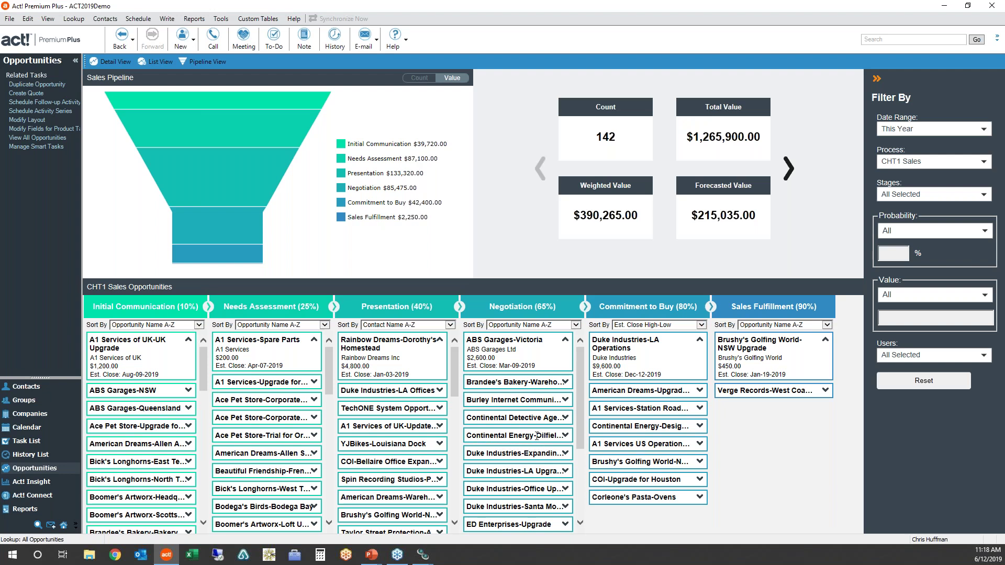
- Move the Continental Energy-Oilfiel... opportunity from Negotiation to Commitment to Buy, and Brushy's Golfing World-N... from Commitment to Buy to Sales Fulfillment
drag(505, 439, 617, 510)
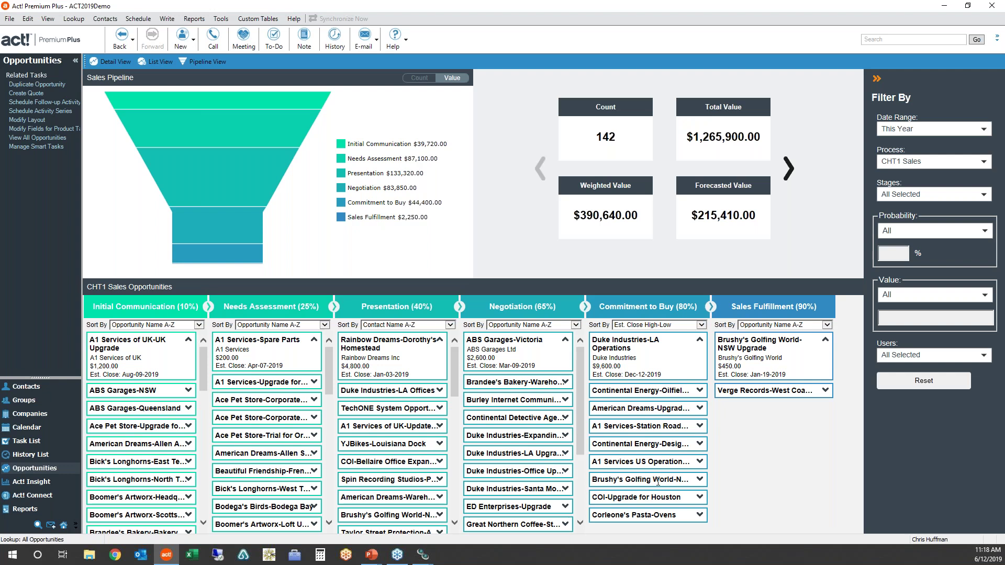
drag(635, 480, 775, 401)
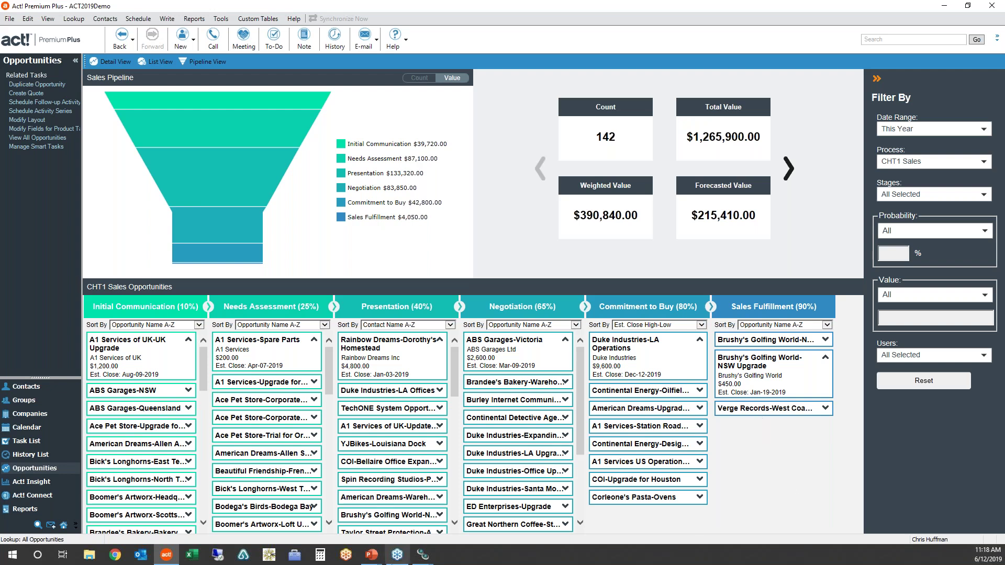
- Switch to the running PowerPoint slide show and advance from the pipeline feature summary to the closing thank-you slide
click(373, 562)
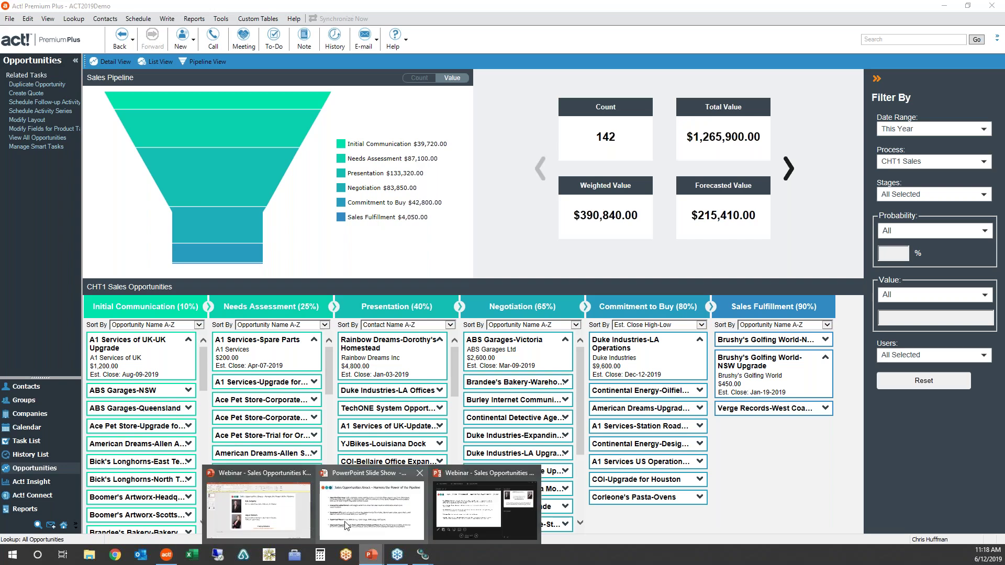
click(346, 525)
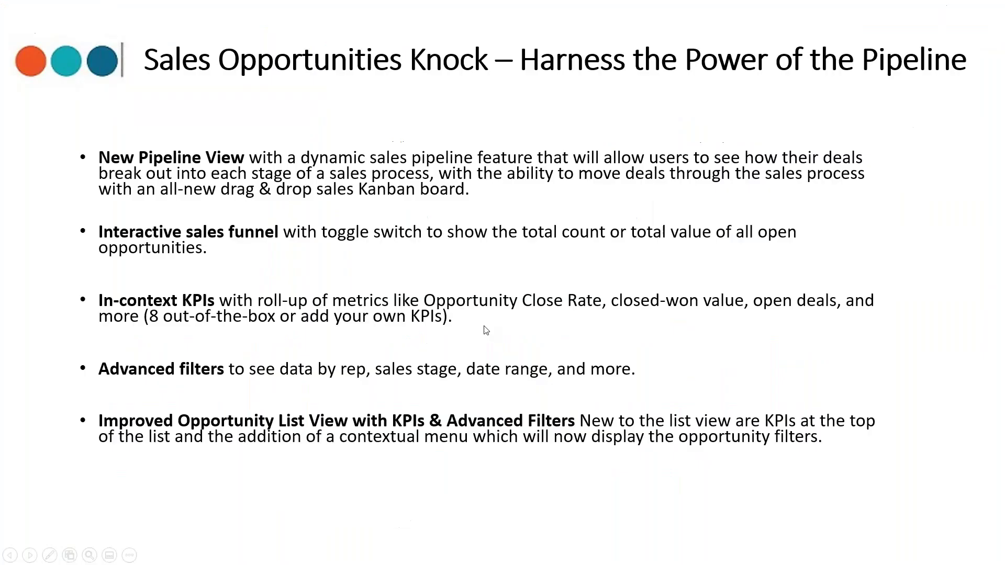
click(486, 330)
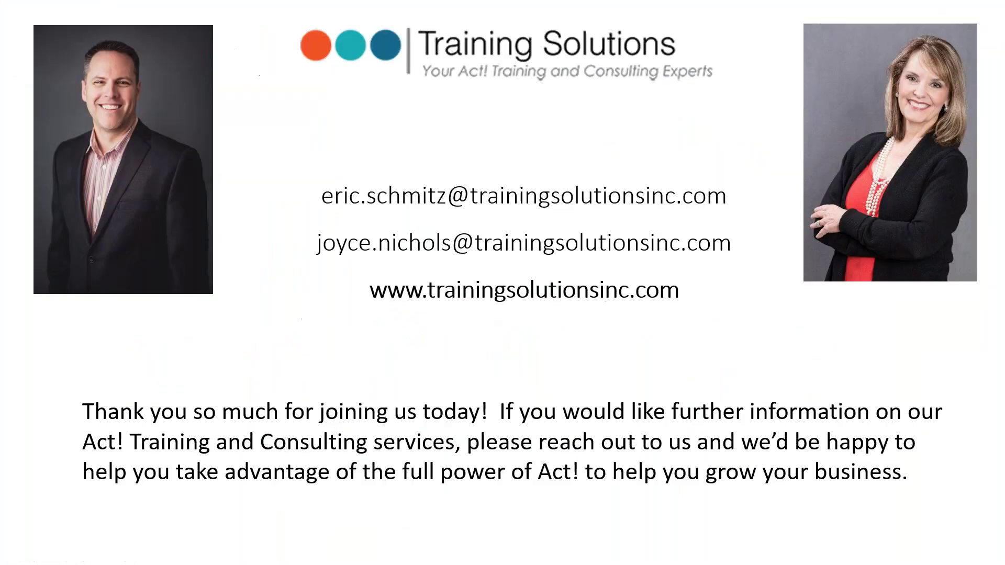